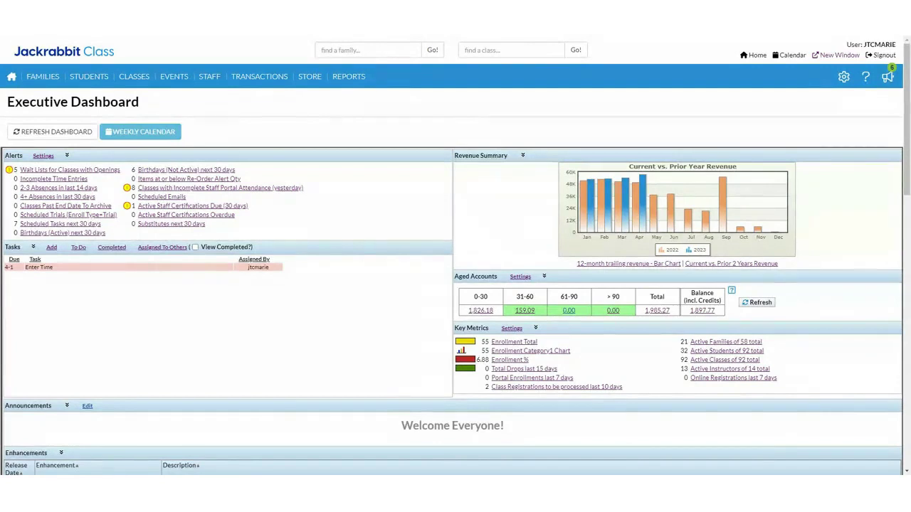
# Open the General settings of the organization from the Executive Dashboard
pyautogui.click(368, 50)
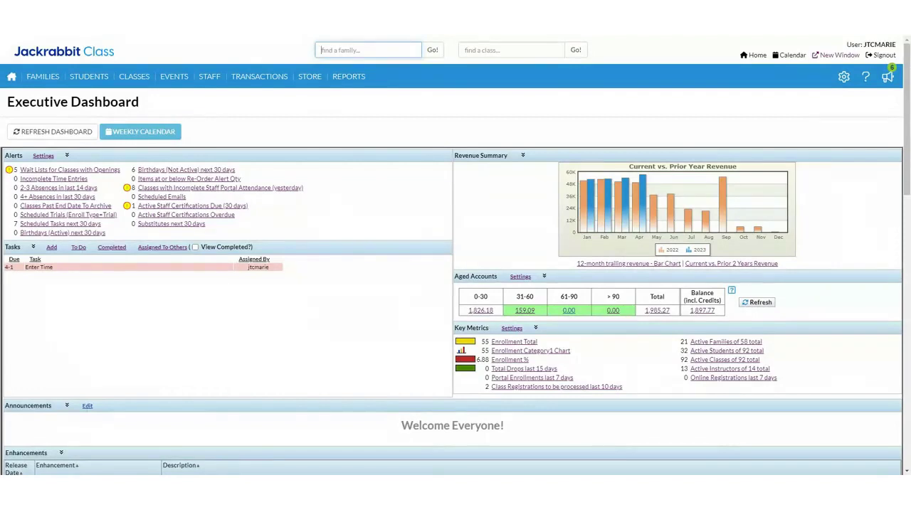
pyautogui.click(844, 77)
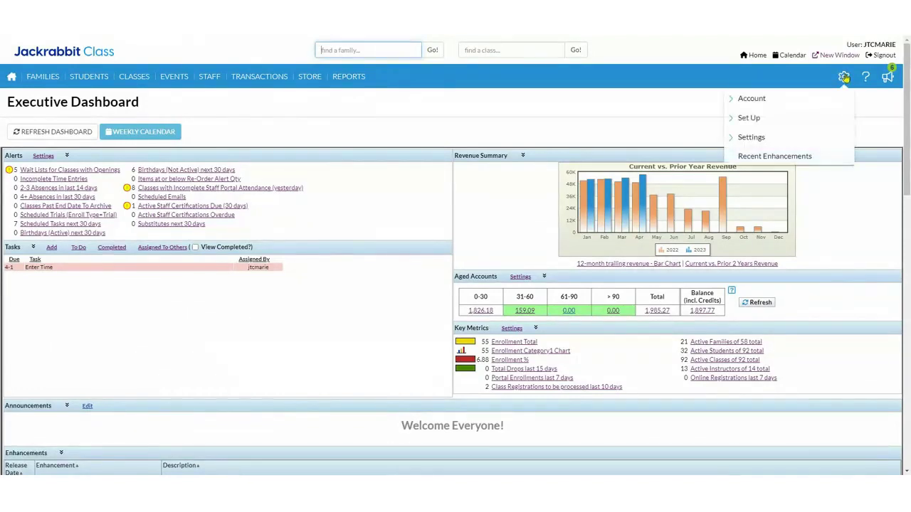
pyautogui.click(752, 141)
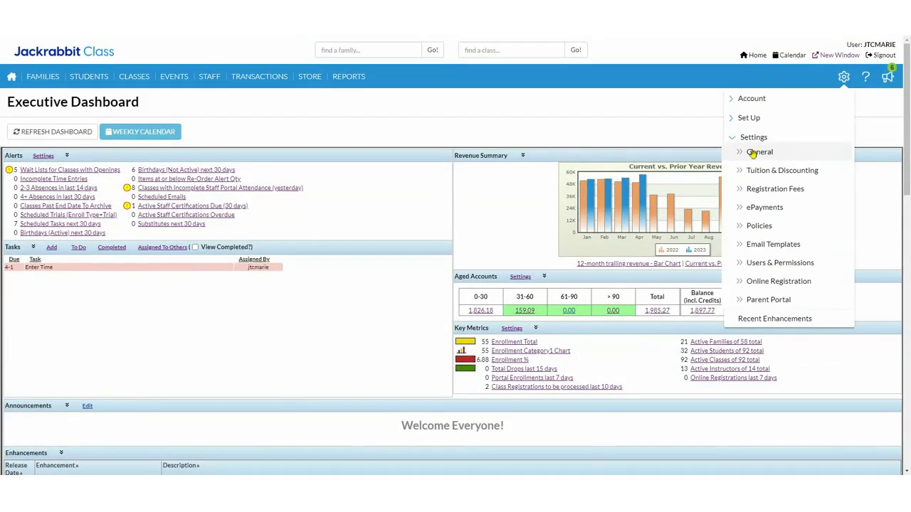
pyautogui.click(752, 153)
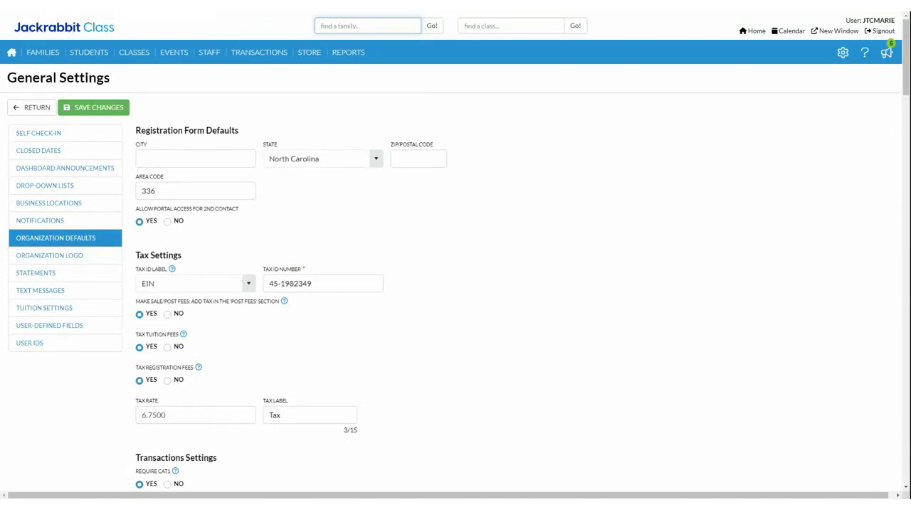
# Examine the tax label and tax rate in the organization defaults without changing them
pyautogui.doubleClick(291, 414)
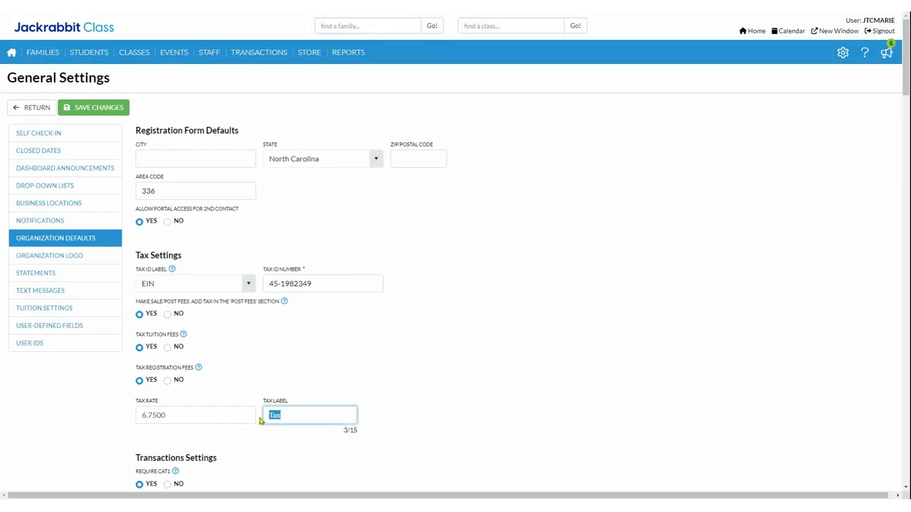
pyautogui.click(175, 414)
pyautogui.moveTo(175, 414); pyautogui.dragTo(57, 420)
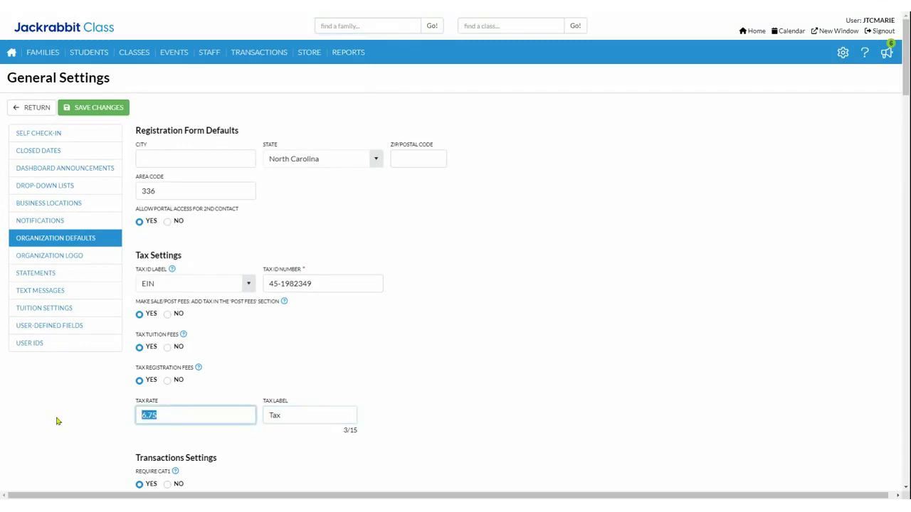
pyautogui.click(57, 421)
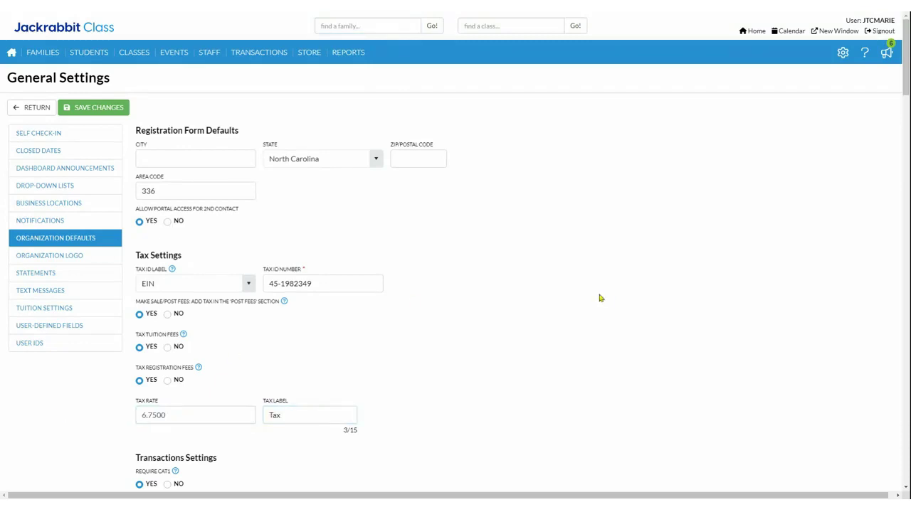
# Review the transaction, receipt and student settings, including the available student age formats
pyautogui.scroll(-2, 551, 293)
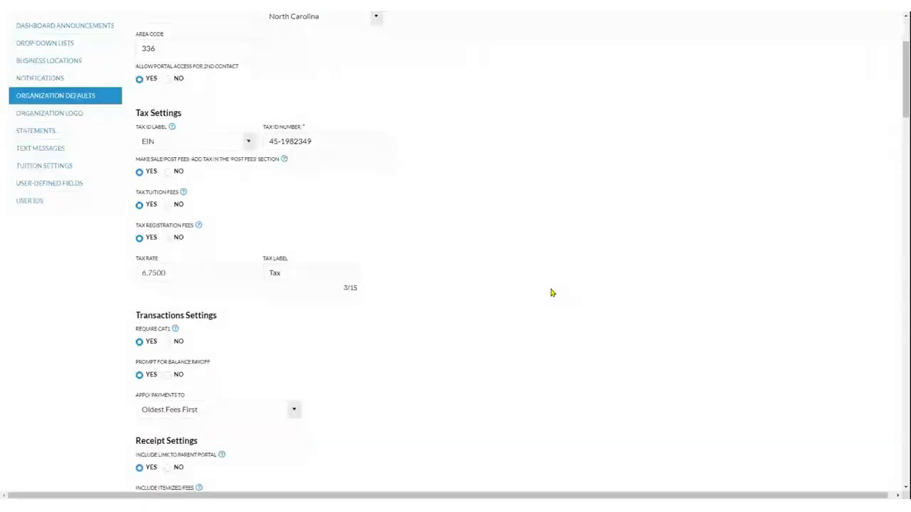
pyautogui.scroll(-2, 552, 292)
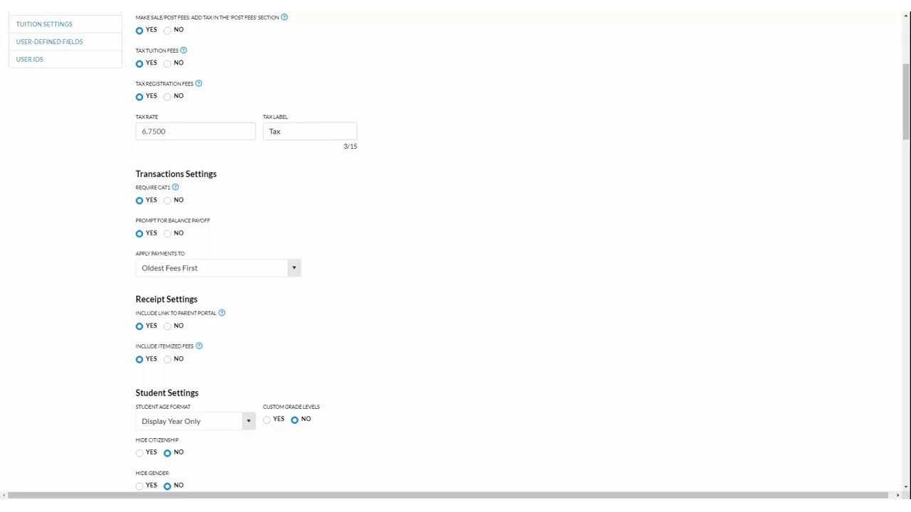
pyautogui.scroll(-3, 81, 327)
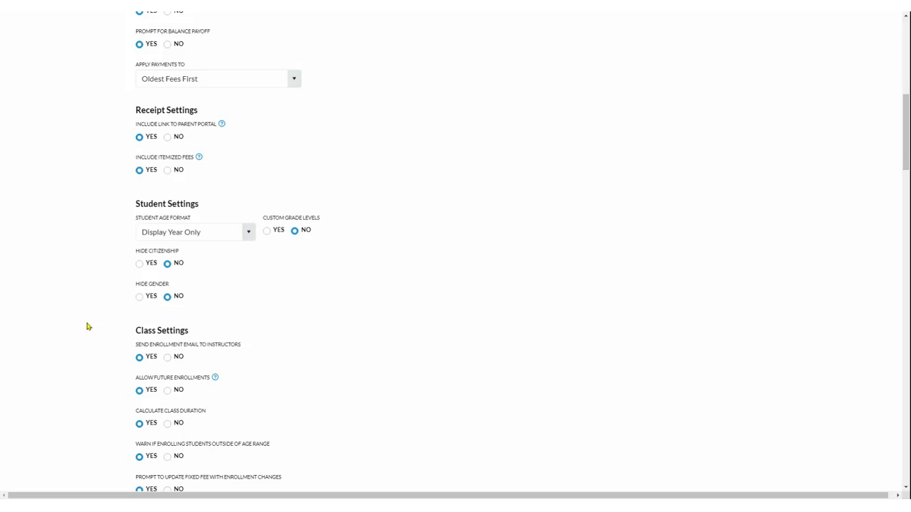
pyautogui.click(248, 238)
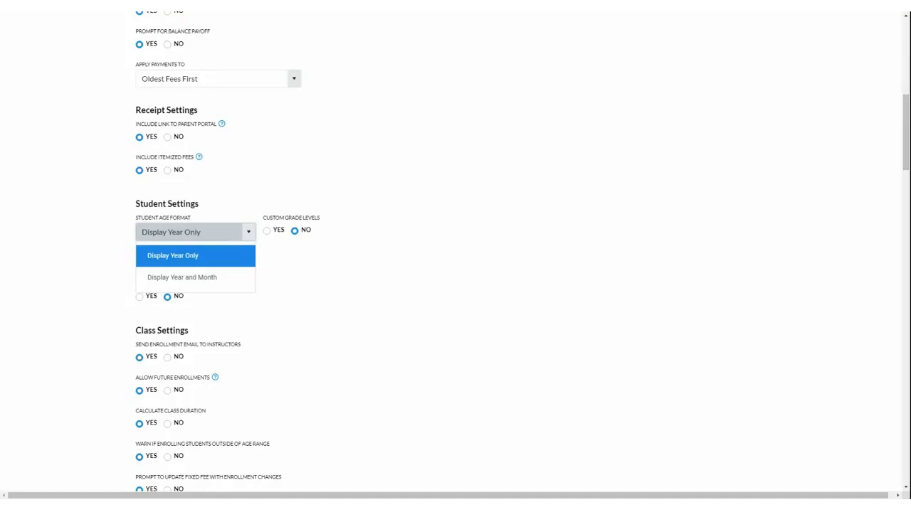
pyautogui.click(302, 262)
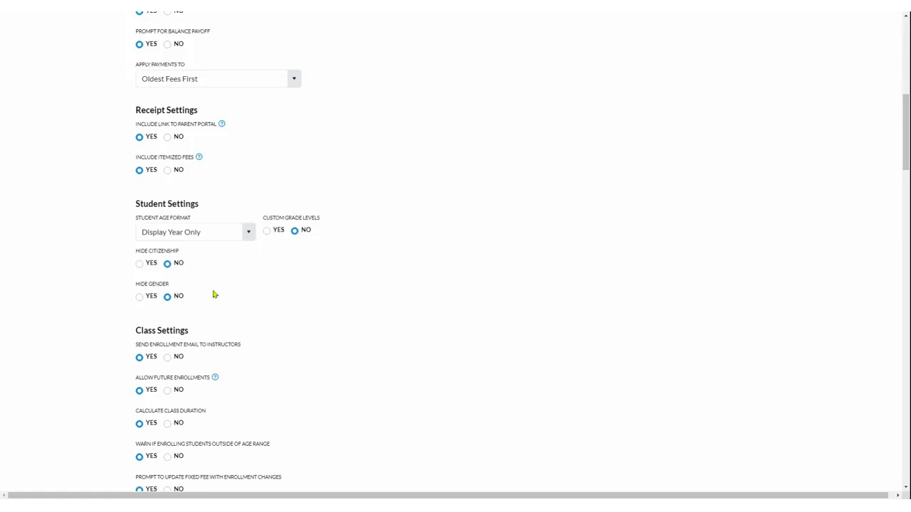
# Review the class settings, including the fixed fee update prompt and the substitute instructor notification email
pyautogui.scroll(-3, 315, 333)
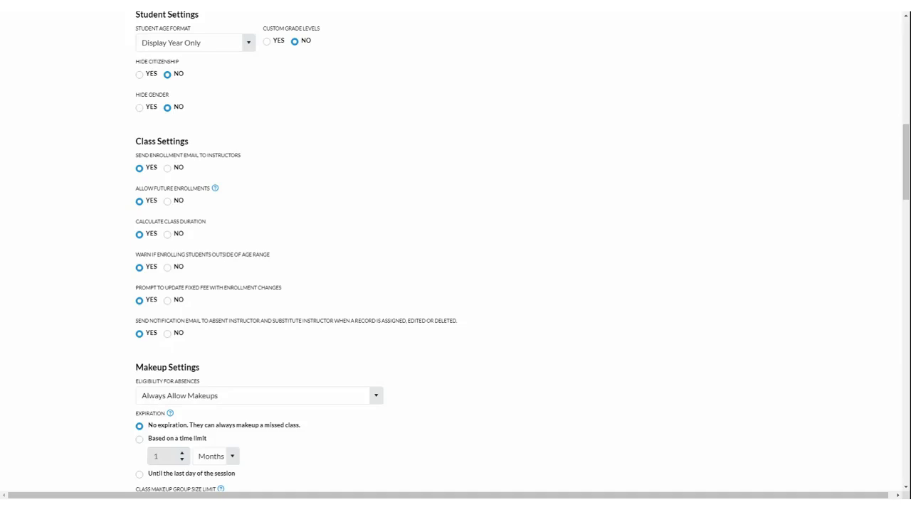
pyautogui.tripleClick(282, 289)
pyautogui.click(469, 328)
# Look through the makeup and portal settings and examine the Time & Date settings, including the daylight saving start date
pyautogui.scroll(-6, 789, 357)
pyautogui.scroll(-7, 789, 357)
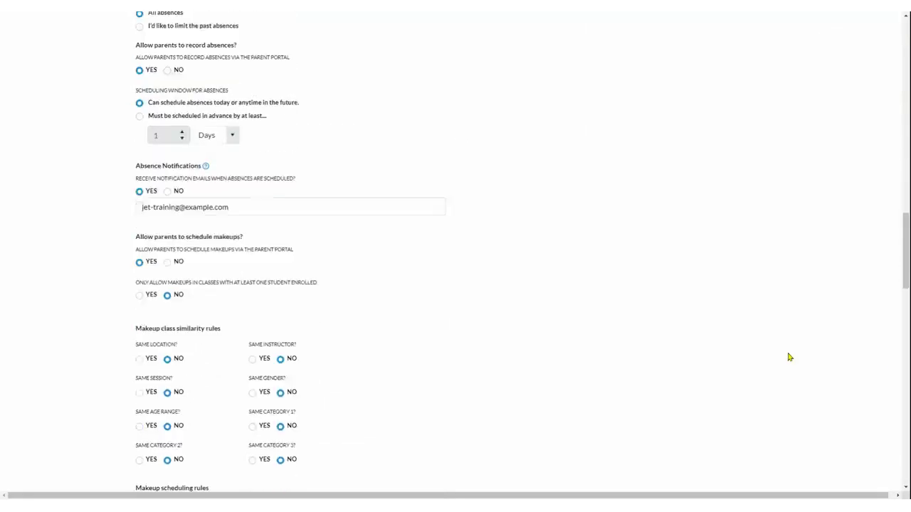
pyautogui.scroll(-5, 789, 357)
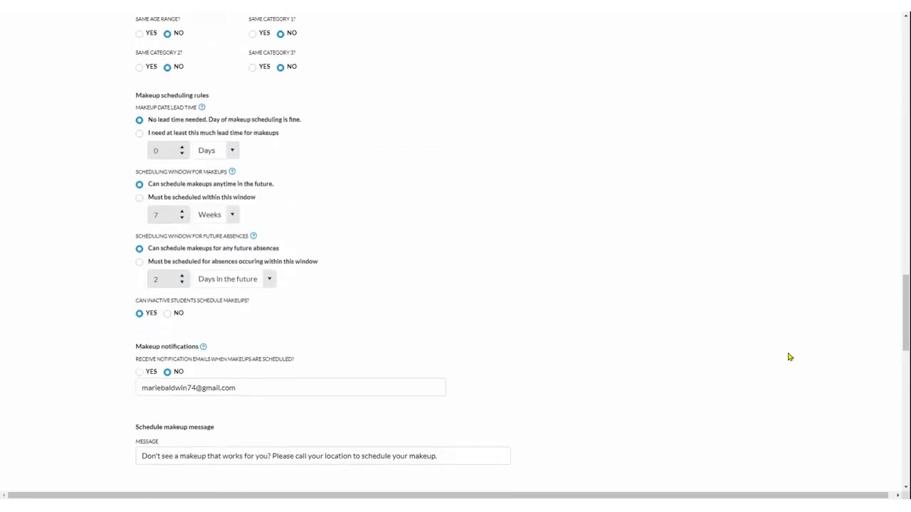
pyautogui.scroll(-5, 788, 357)
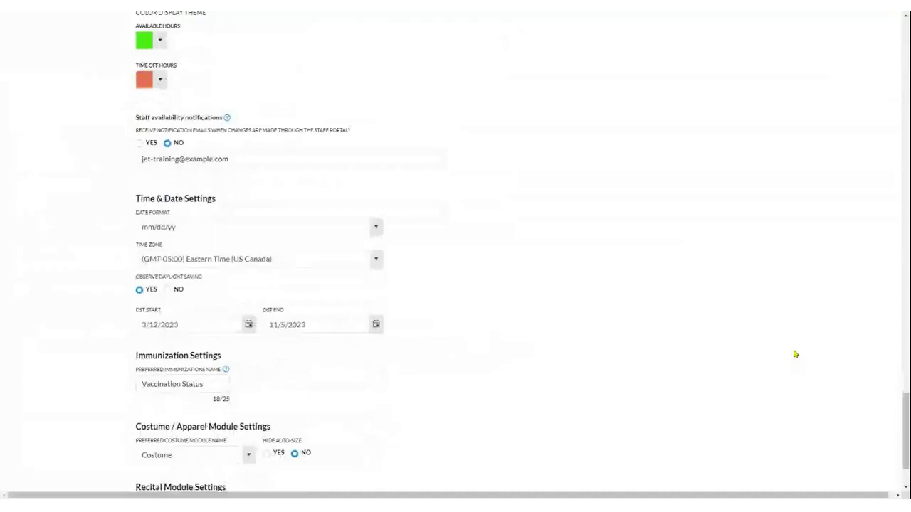
pyautogui.scroll(-1, 794, 351)
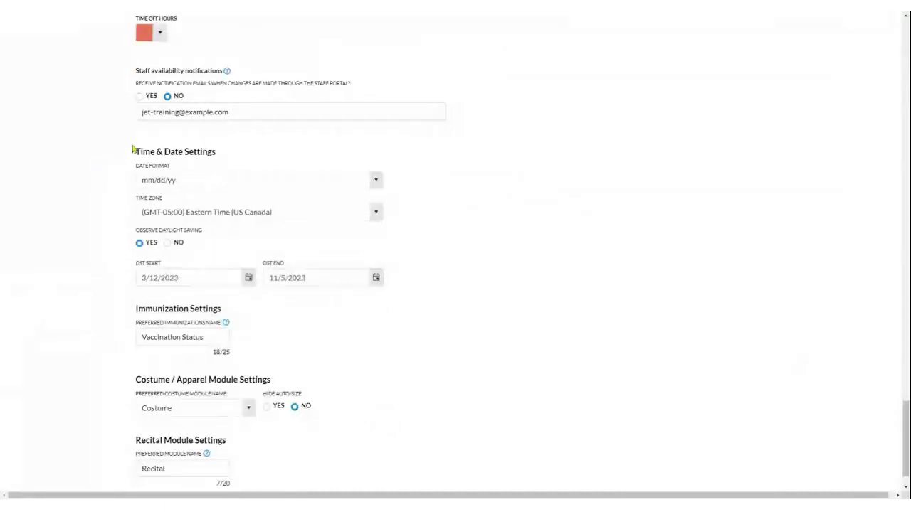
pyautogui.moveTo(134, 149); pyautogui.dragTo(224, 142)
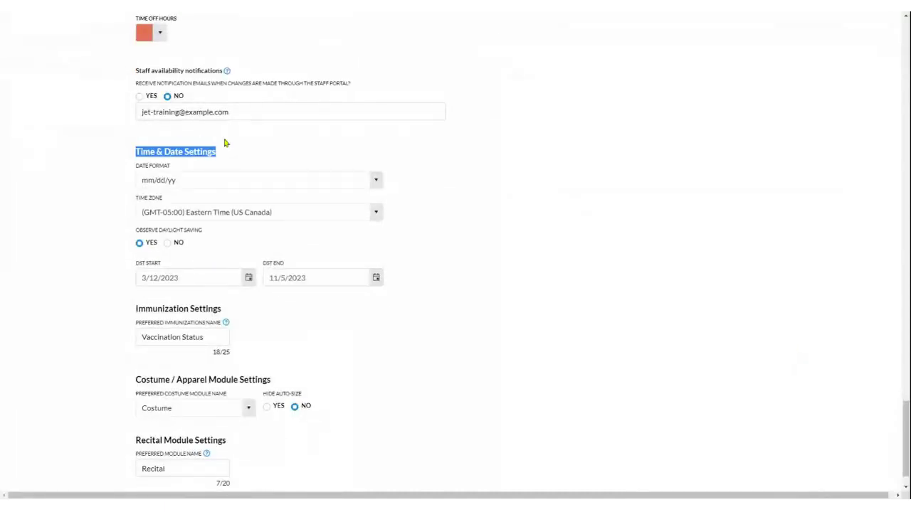
pyautogui.click(278, 149)
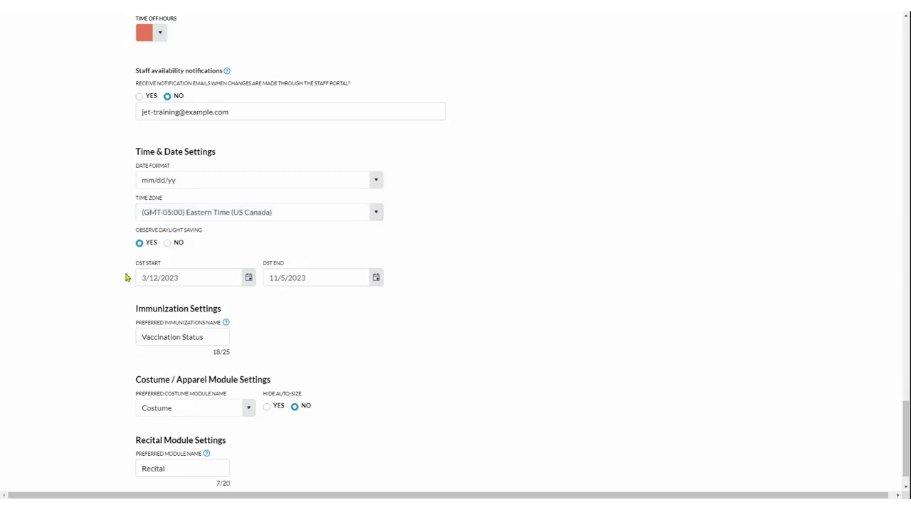
pyautogui.moveTo(132, 263); pyautogui.dragTo(176, 265)
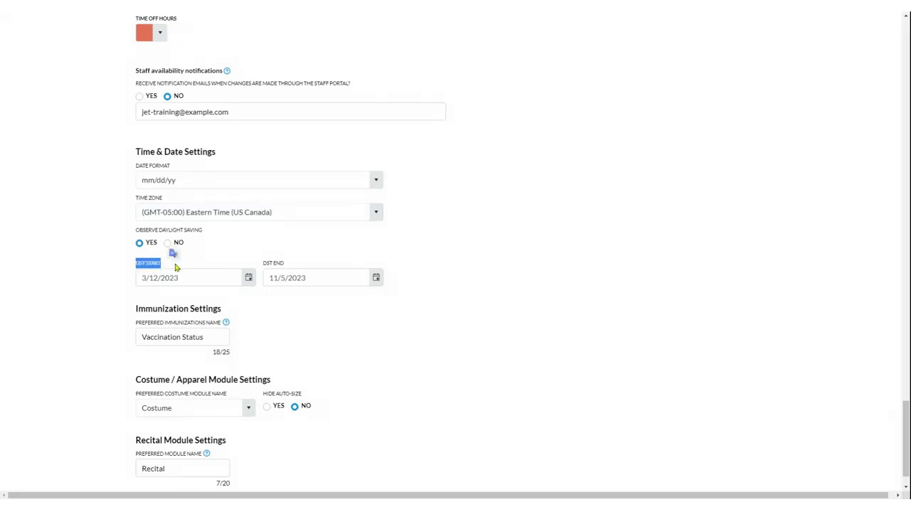
pyautogui.click(457, 281)
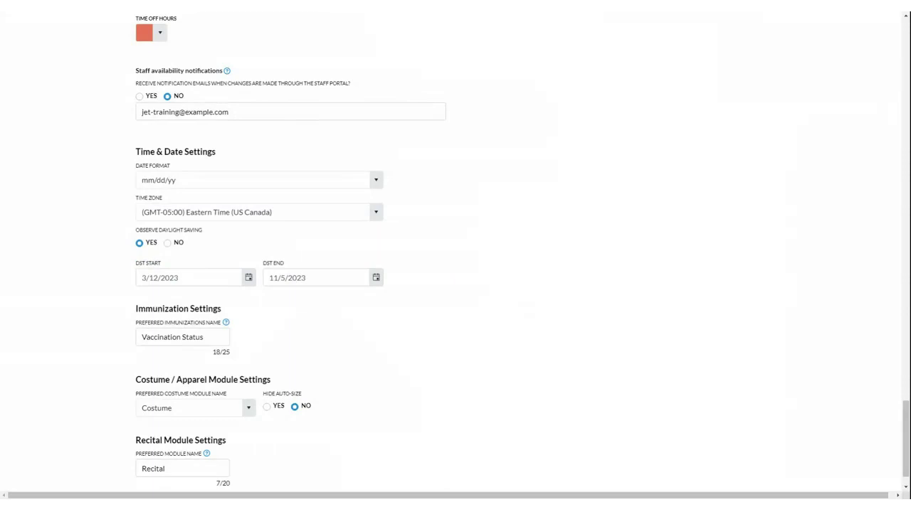
# Examine the organization logo settings and the user-defined family and student fields, ending on the logo settings
pyautogui.scroll(20, 457, 280)
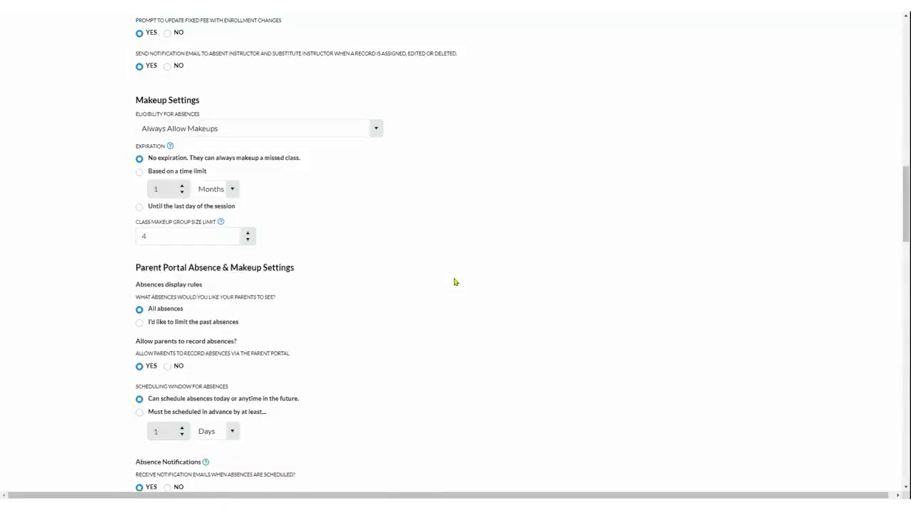
pyautogui.scroll(15, 455, 282)
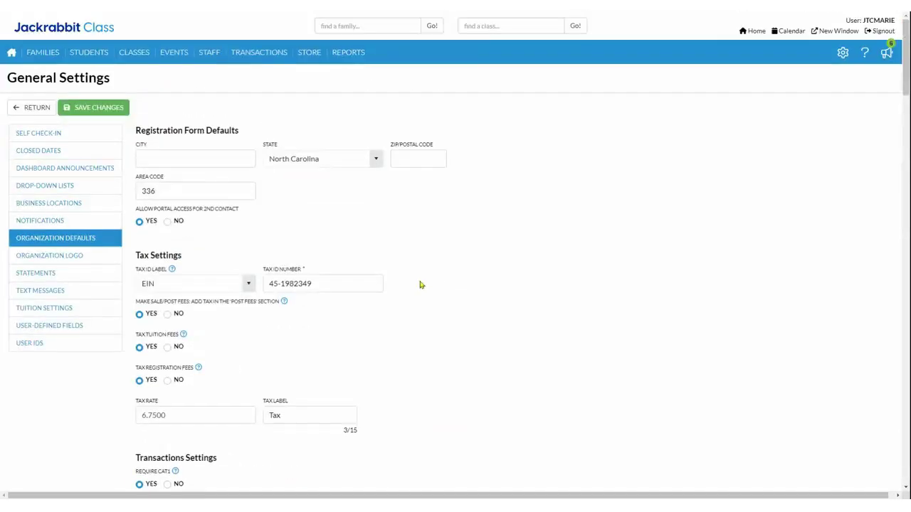
pyautogui.click(42, 260)
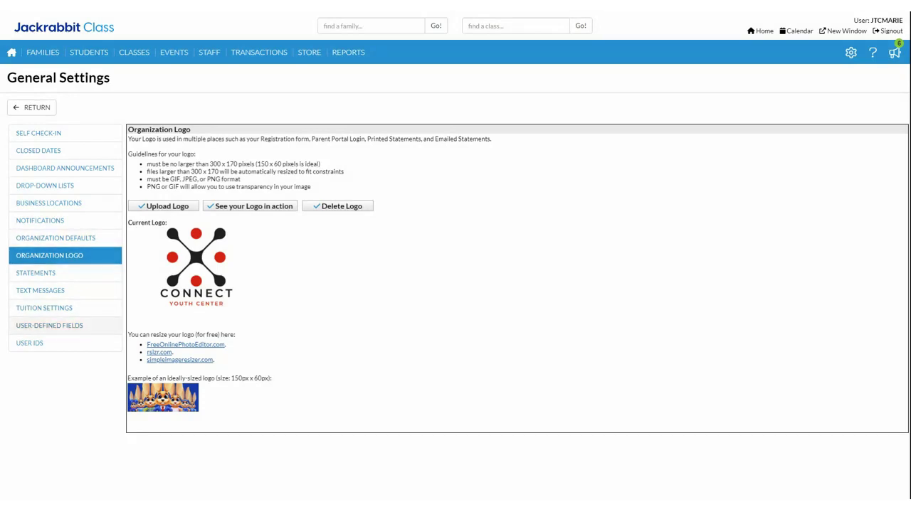
pyautogui.click(76, 327)
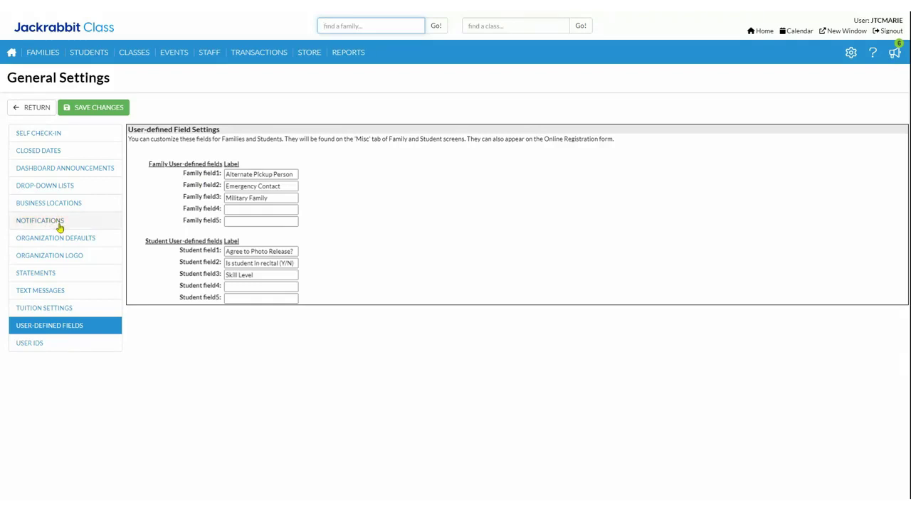
pyautogui.click(79, 256)
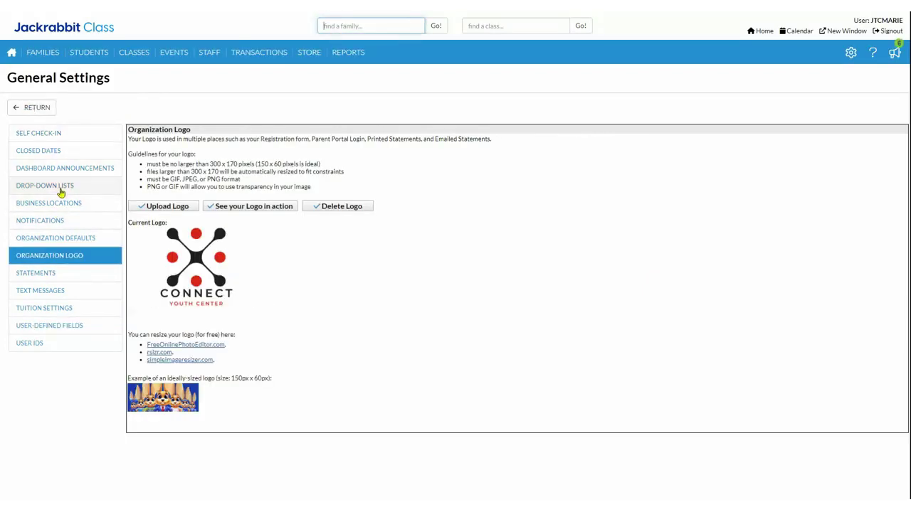
# Open the Category 1 (Income Categories) list in the Drop-down List Editor and look through its values
pyautogui.click(69, 191)
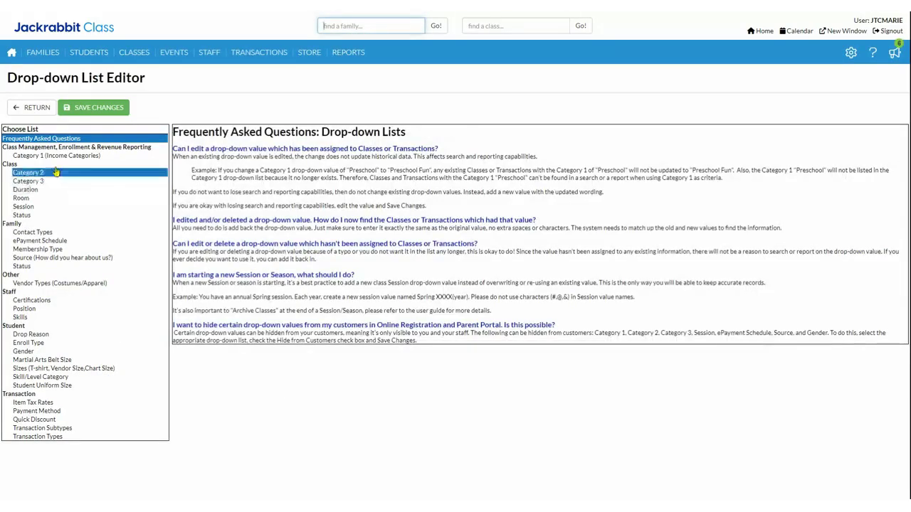
pyautogui.click(32, 156)
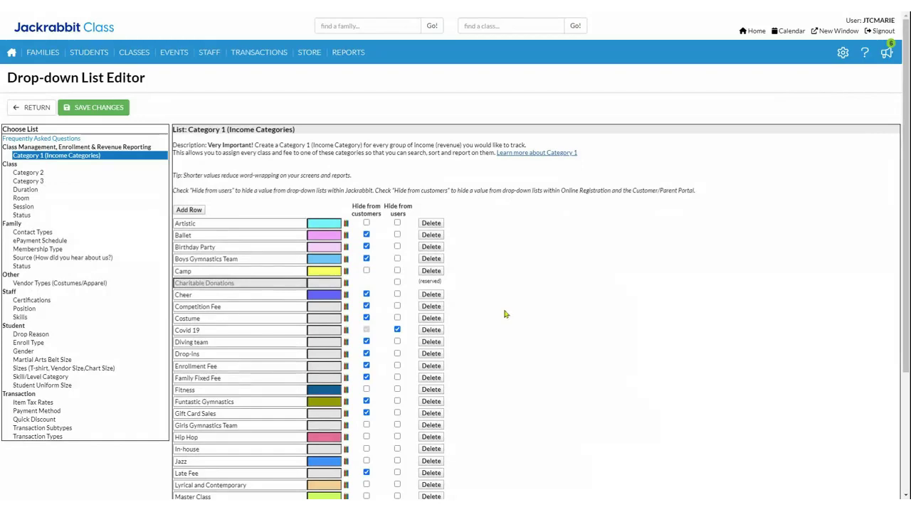
pyautogui.scroll(-5, 502, 313)
pyautogui.scroll(5, 504, 314)
# Examine the Covid 19, Gift Card Sales and Funtastic Gymnastics entries among the income categories
pyautogui.click(264, 330)
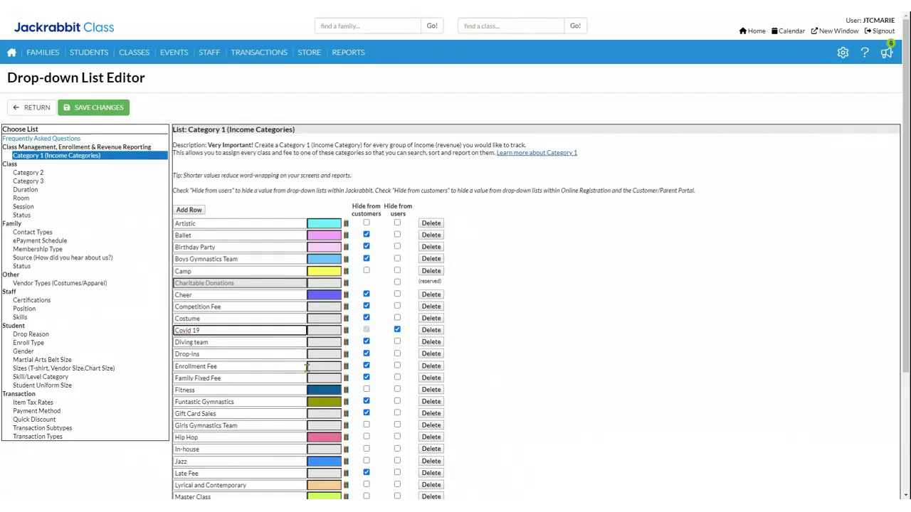
pyautogui.click(276, 411)
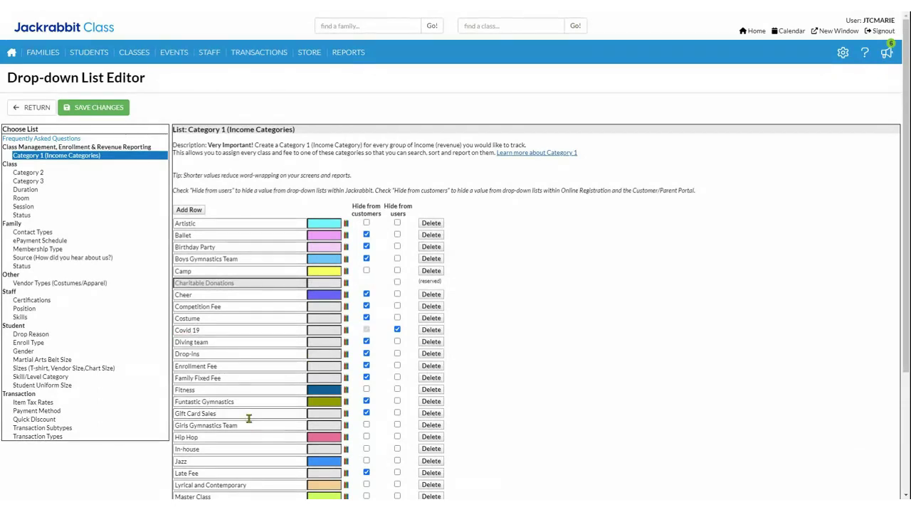
pyautogui.tripleClick(245, 414)
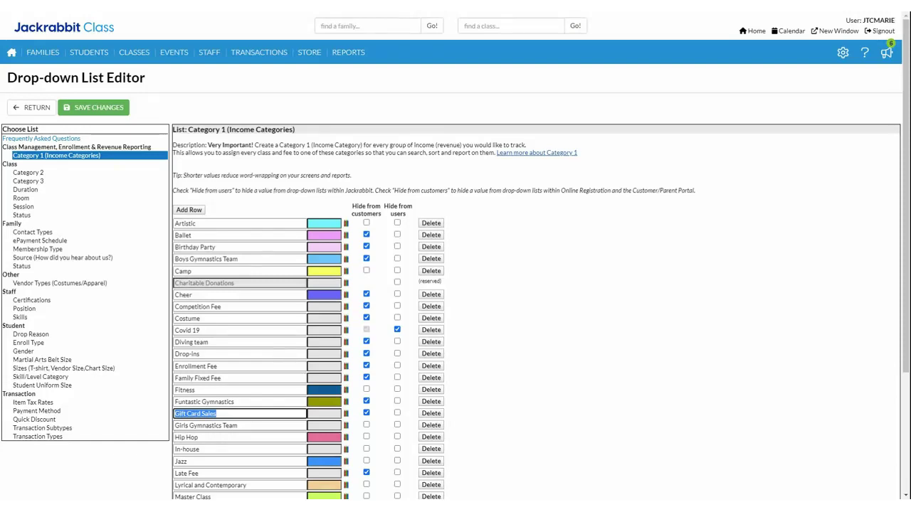
pyautogui.click(251, 402)
pyautogui.tripleClick(251, 403)
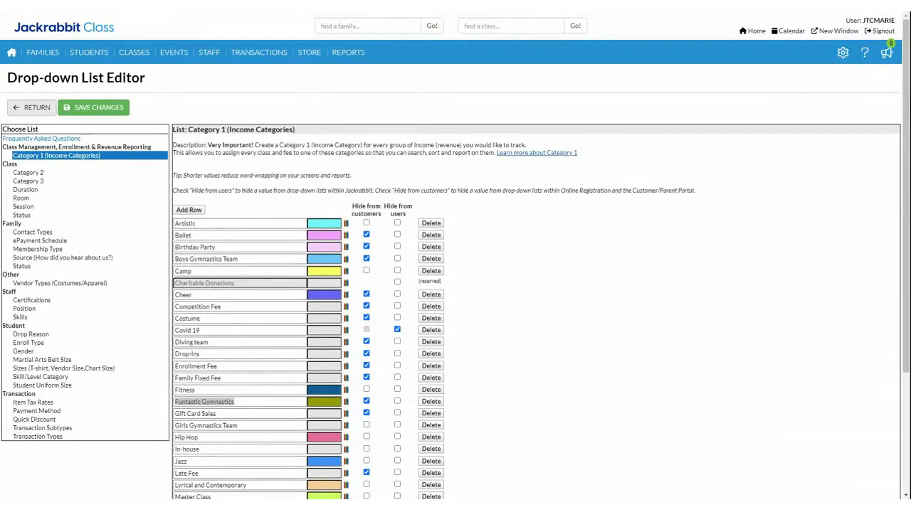
# Return to the Executive Dashboard and open the Settings section of the Online Registration settings
pyautogui.click(11, 54)
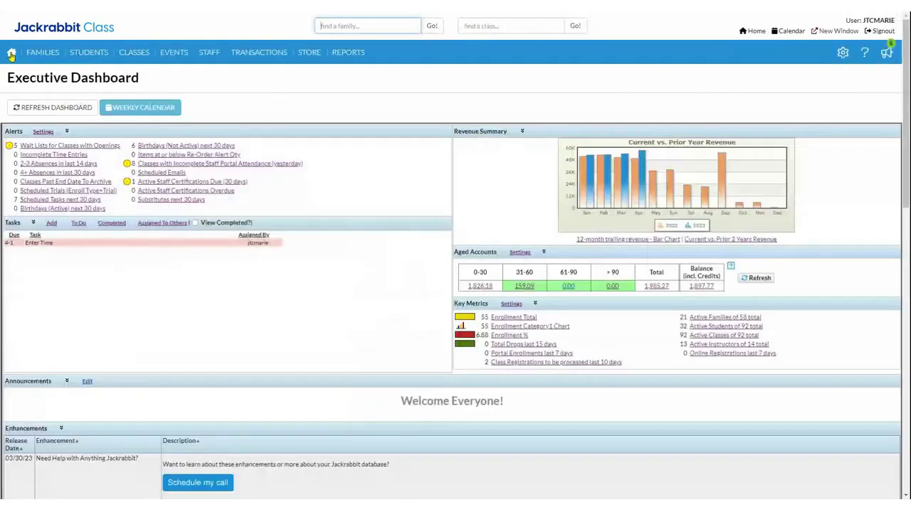
pyautogui.moveTo(843, 55)
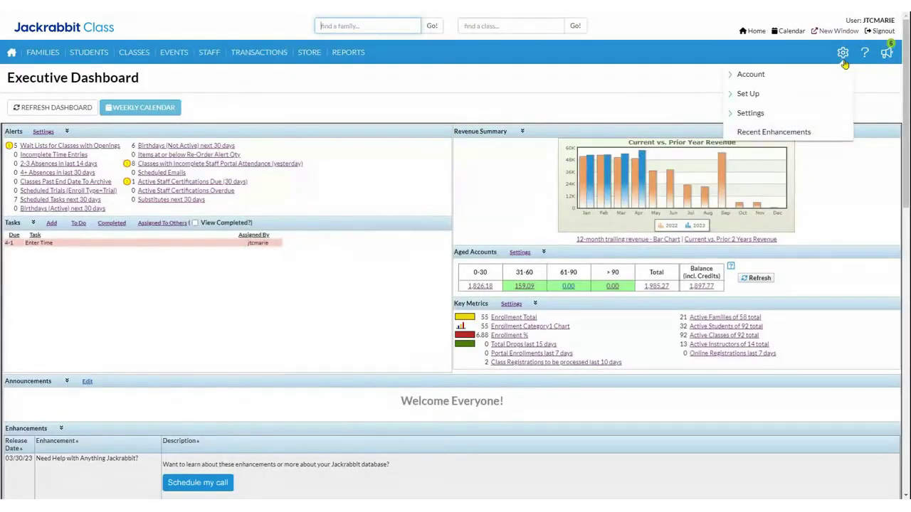
pyautogui.click(750, 116)
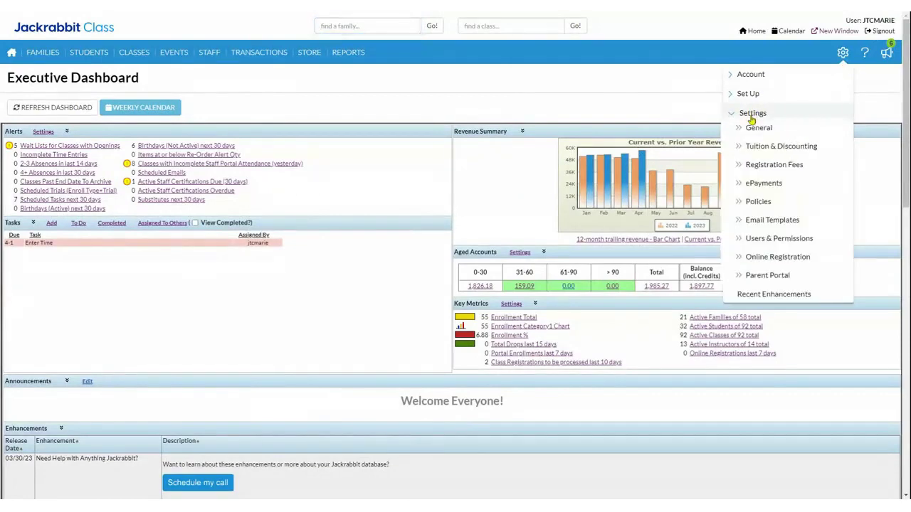
pyautogui.click(758, 257)
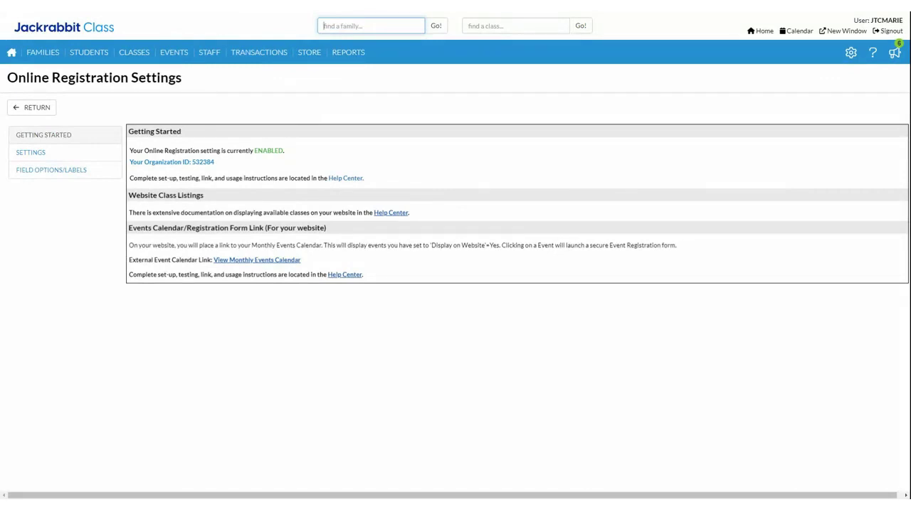
pyautogui.click(72, 154)
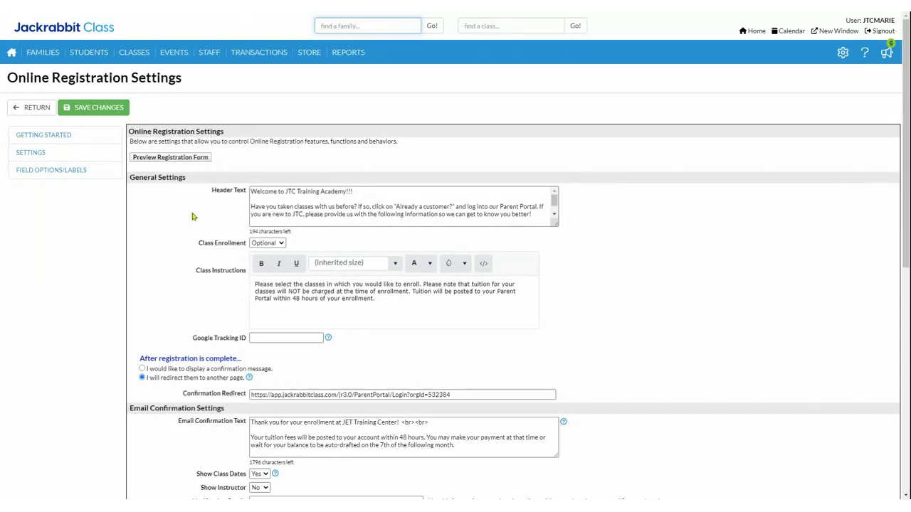
# Examine the Class Enrollment choices in the general settings and the Notification Emails field in the email confirmation settings
pyautogui.click(284, 244)
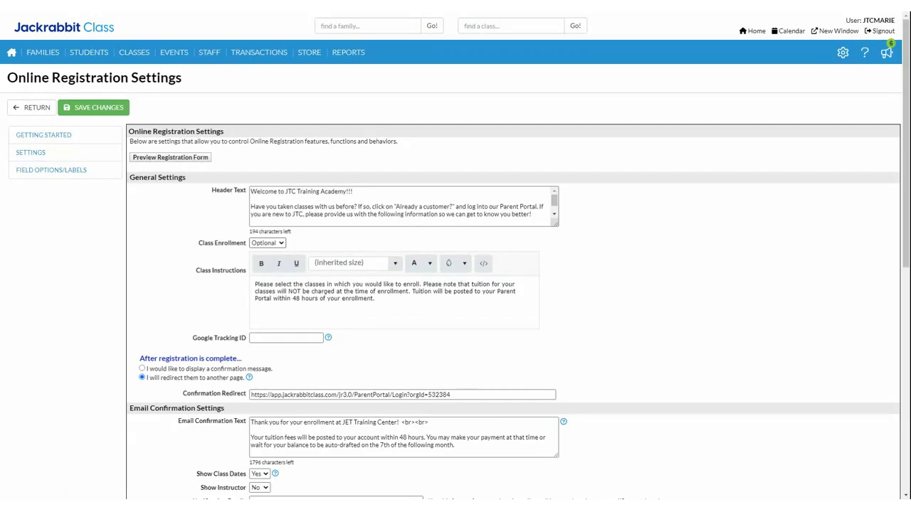
pyautogui.click(274, 254)
pyautogui.scroll(-2, 193, 294)
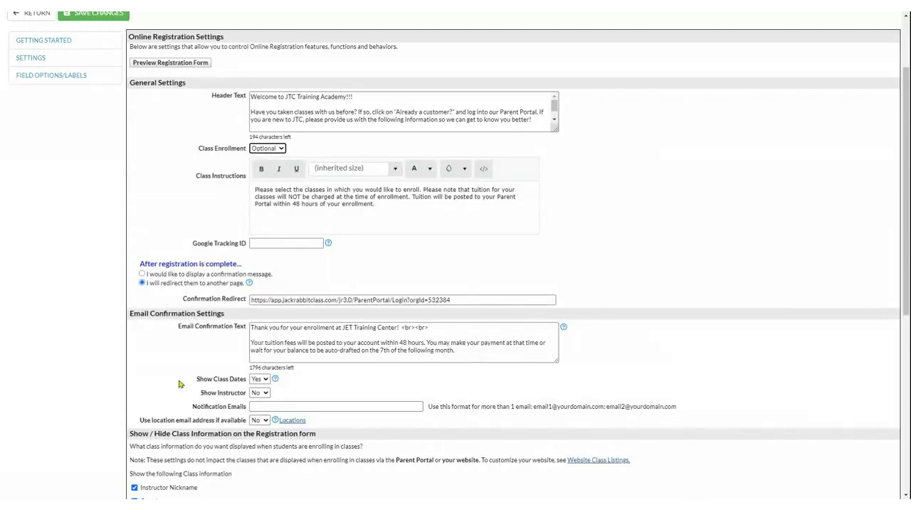
pyautogui.click(325, 403)
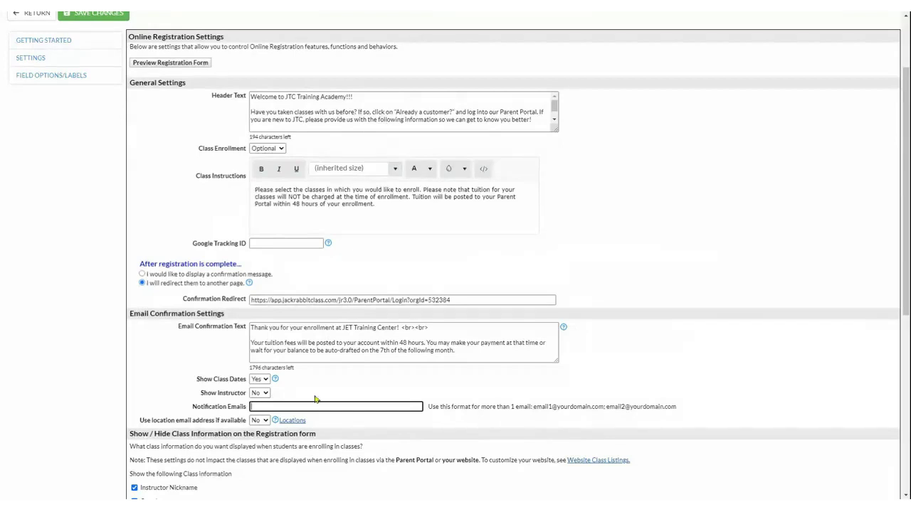
# Look through the class information and class search settings, examining what impacts the number of class openings for online and quick registration
pyautogui.scroll(-1, 199, 357)
pyautogui.scroll(-1, 199, 357)
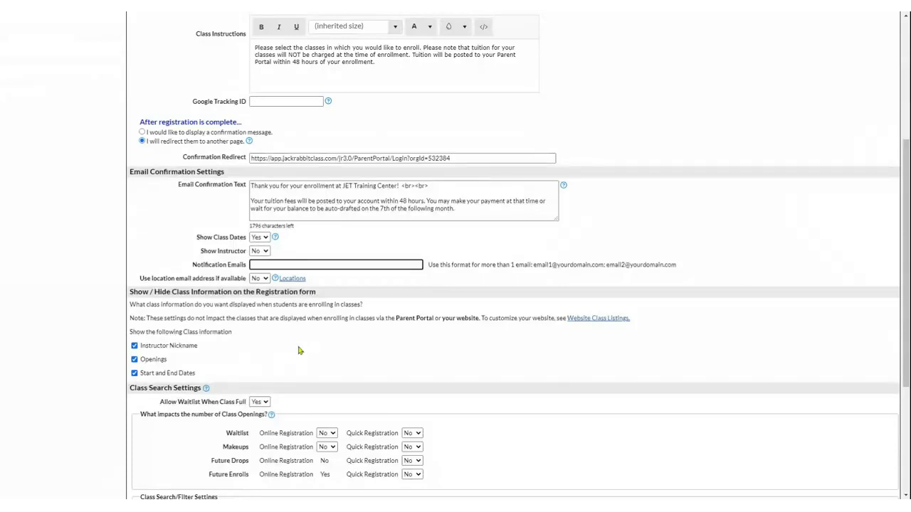
pyautogui.scroll(-2, 332, 344)
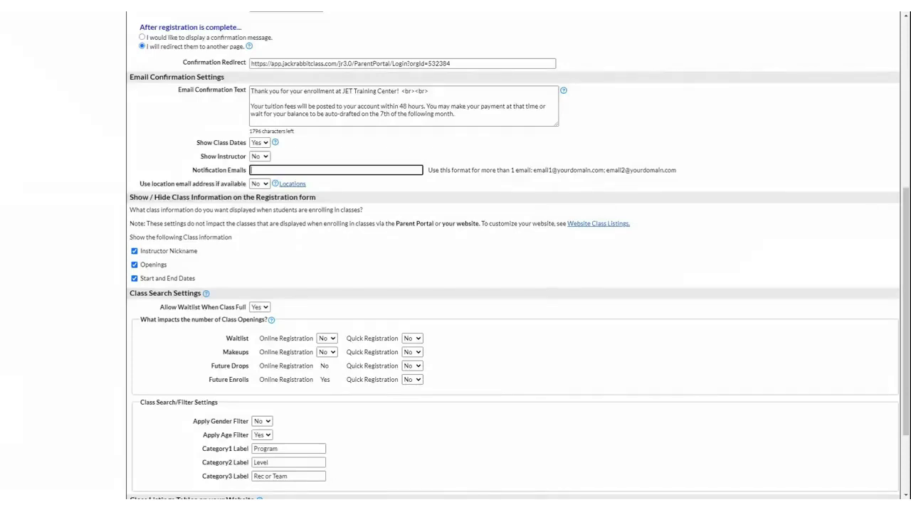
pyautogui.scroll(-2, 501, 365)
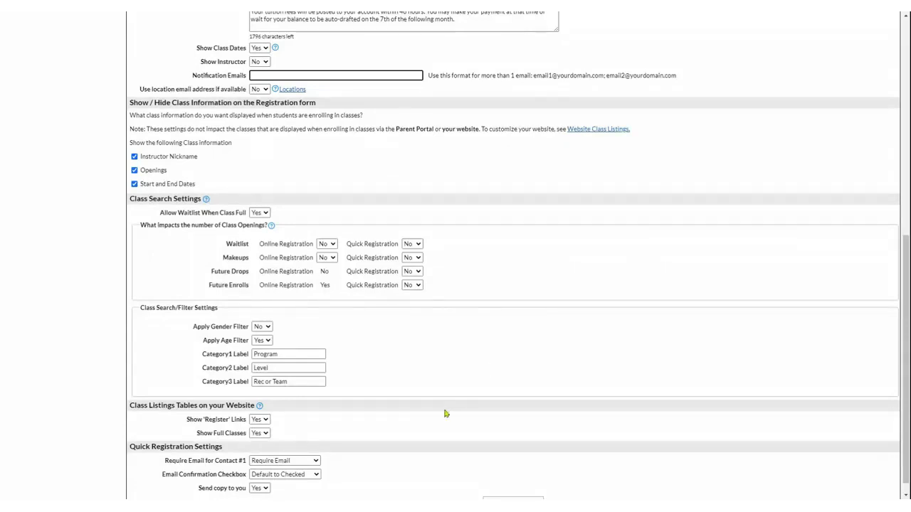
pyautogui.scroll(-1, 445, 413)
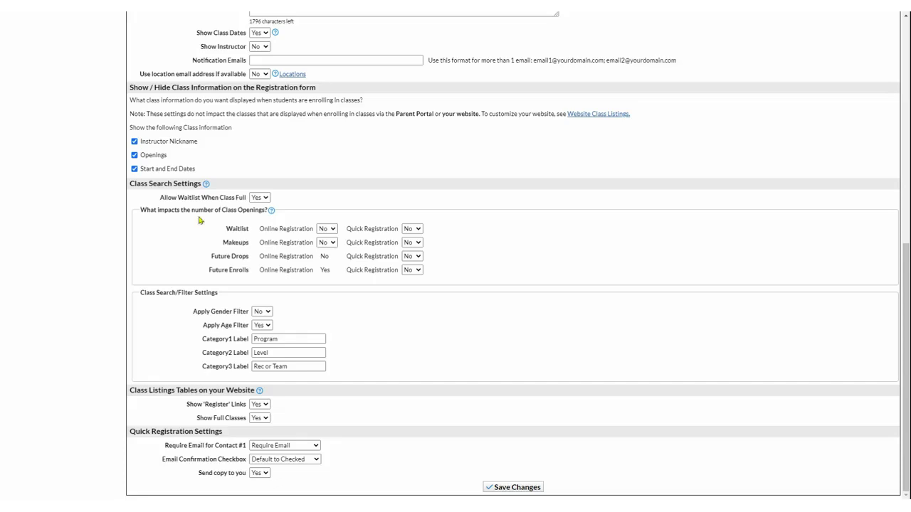
pyautogui.moveTo(200, 221); pyautogui.dragTo(463, 261)
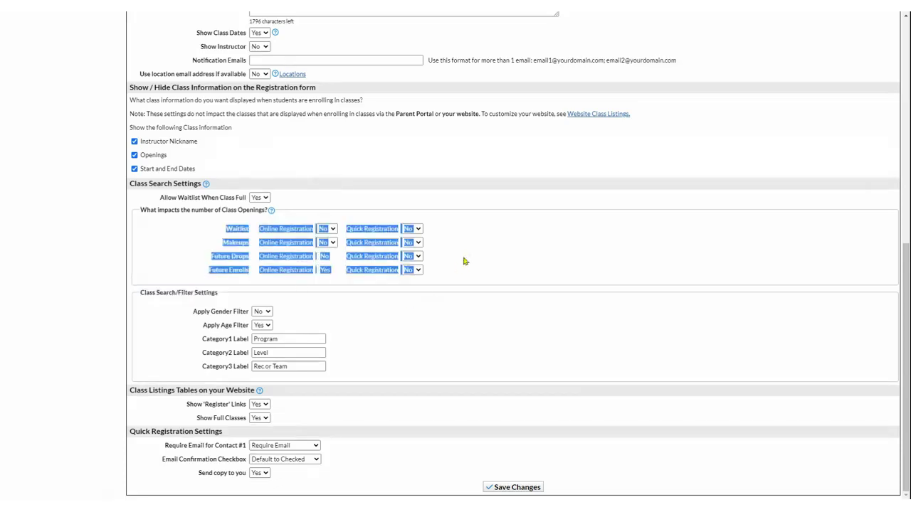
pyautogui.click(477, 332)
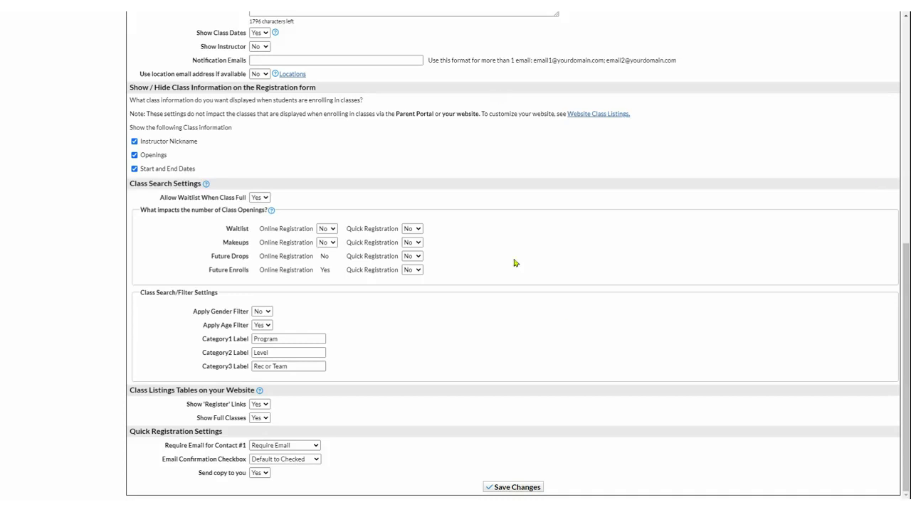
# Examine the Confirmation Redirect address used after registration is complete
pyautogui.scroll(3, 506, 254)
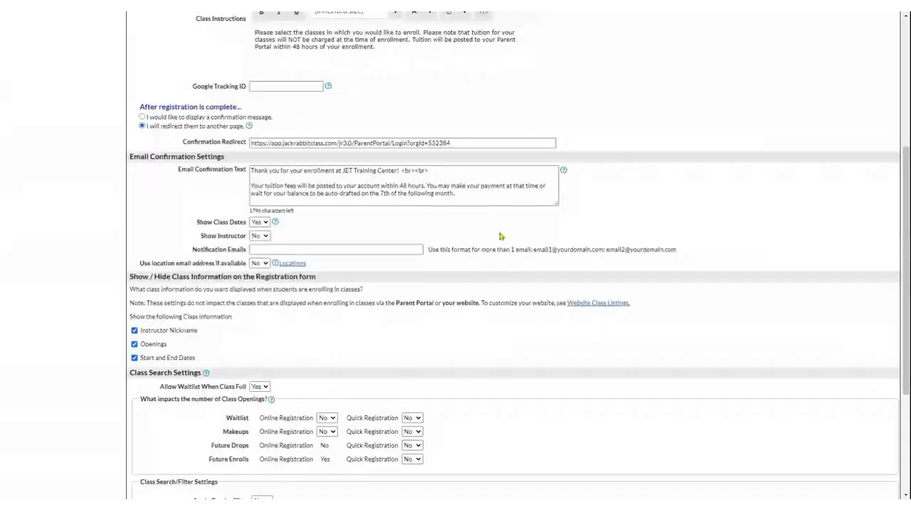
pyautogui.click(251, 143)
pyautogui.moveTo(251, 143); pyautogui.dragTo(461, 146)
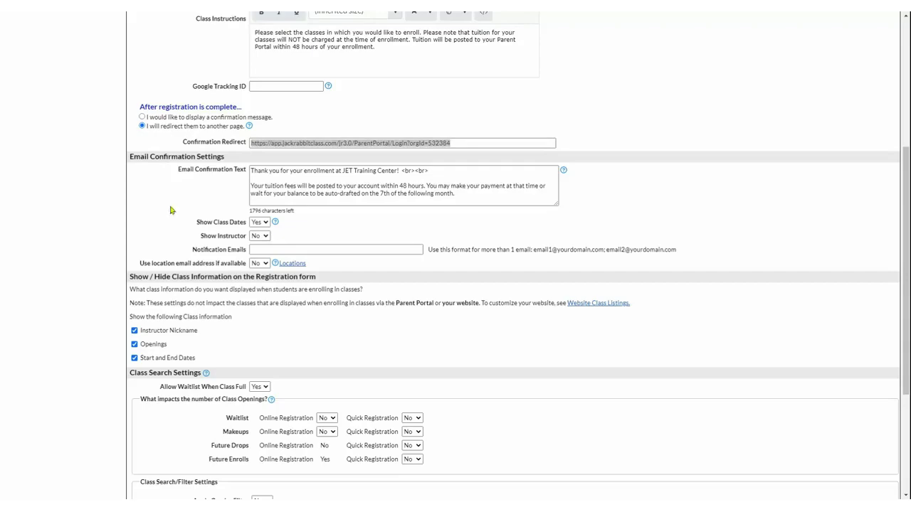
# Open the registration form's Field Options/Labels settings and examine the Family Information Header label and the Home Address option
pyautogui.scroll(4, 171, 210)
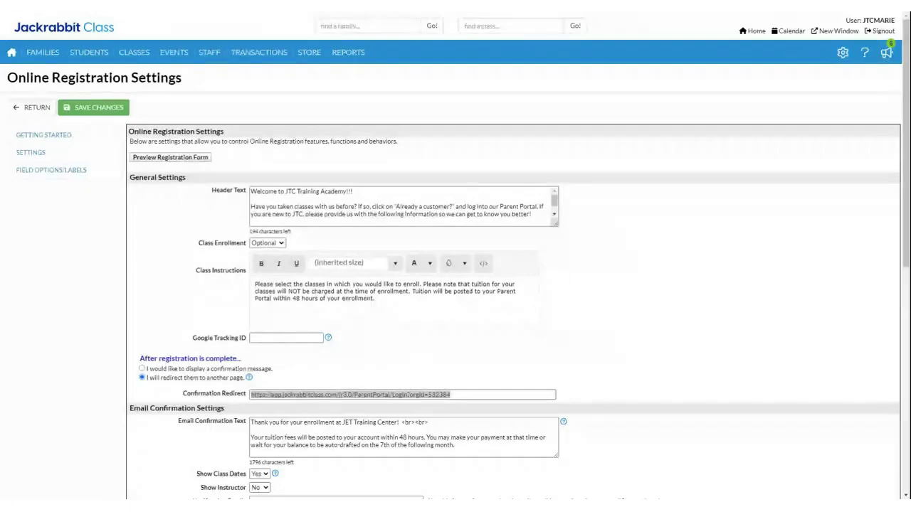
pyautogui.click(55, 175)
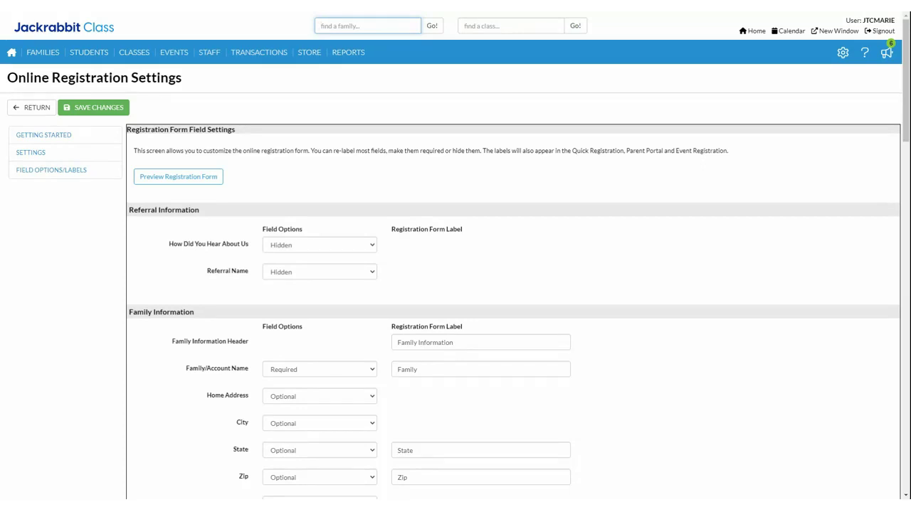
pyautogui.scroll(-1, 150, 246)
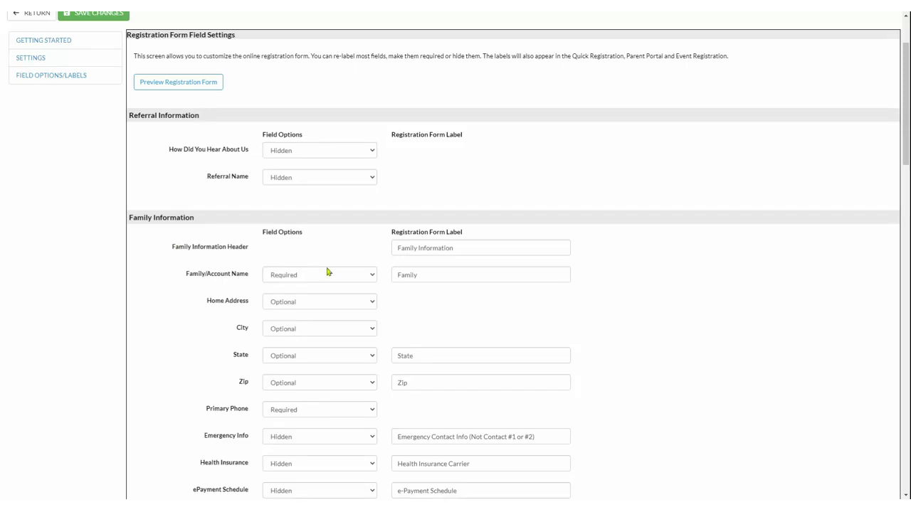
pyautogui.doubleClick(463, 249)
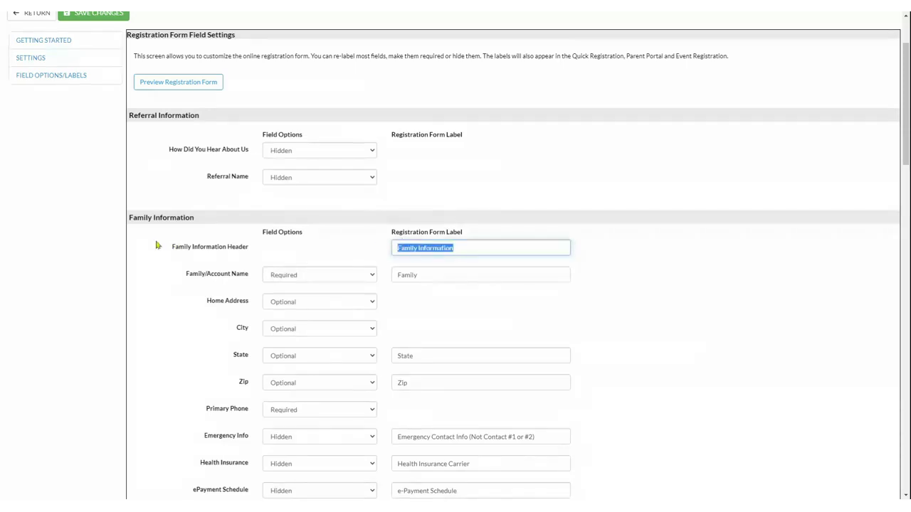
pyautogui.click(163, 305)
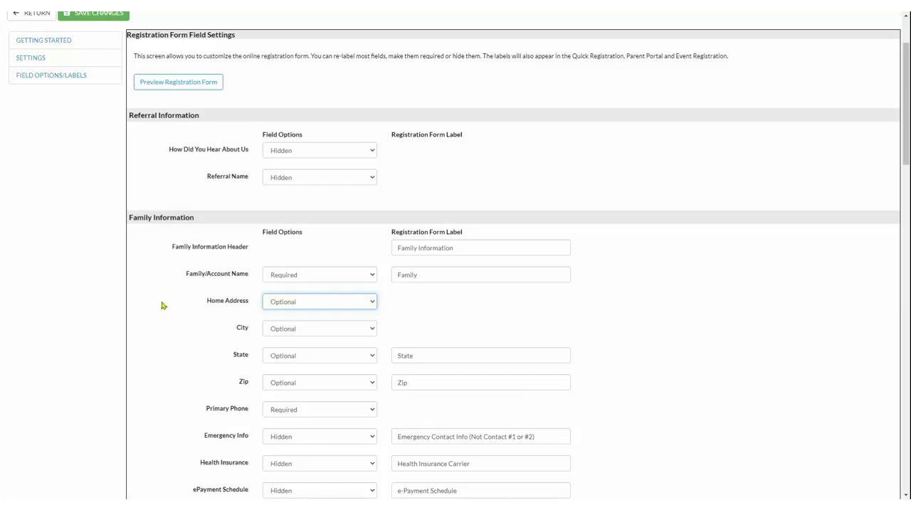
# Examine the Primary Phone field option and the Health Insurance field's registration form label in the family information
pyautogui.scroll(-1, 162, 306)
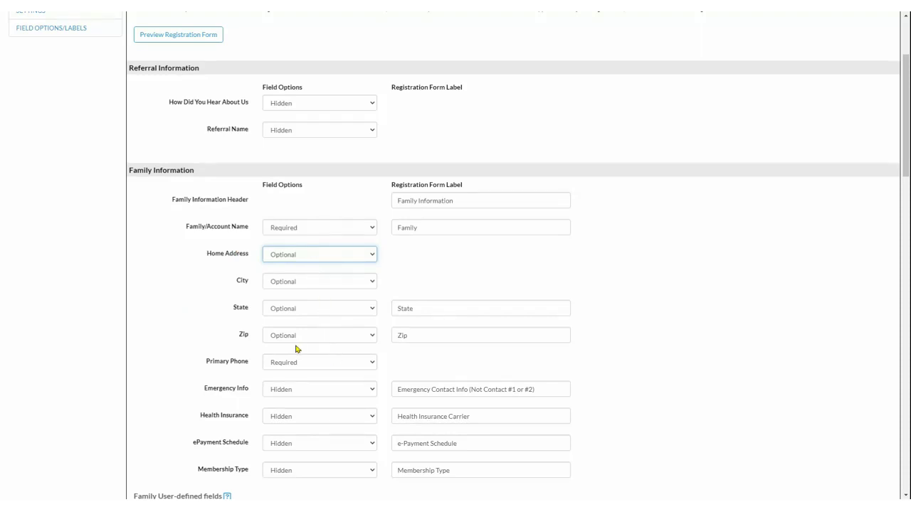
pyautogui.click(173, 357)
pyautogui.scroll(-2, 174, 354)
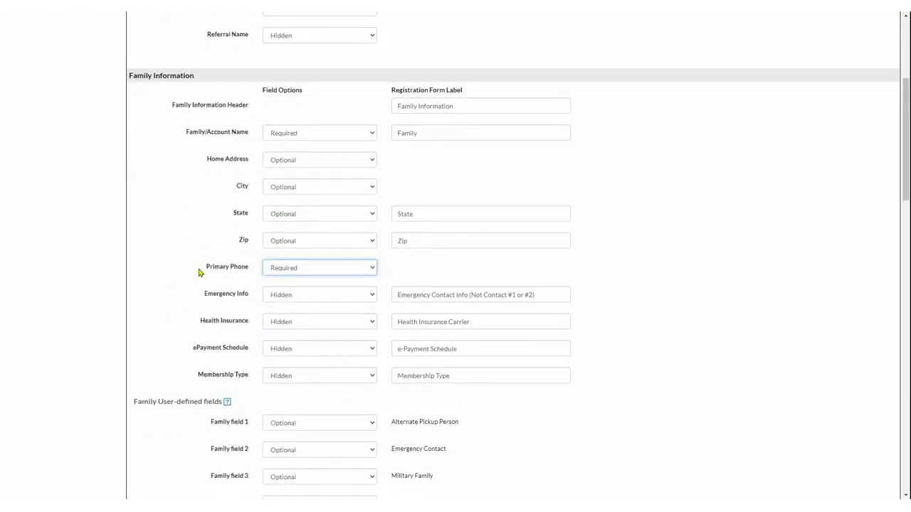
pyautogui.moveTo(201, 271); pyautogui.dragTo(248, 277)
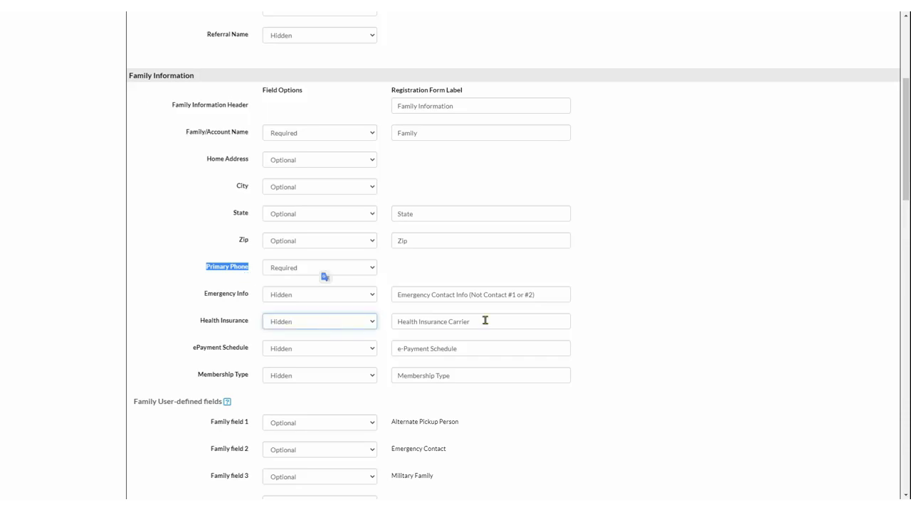
pyautogui.click(510, 324)
pyautogui.moveTo(510, 324)
pyautogui.mouseDown()
pyautogui.moveTo(405, 309)
pyautogui.moveTo(392, 315)
pyautogui.mouseUp()
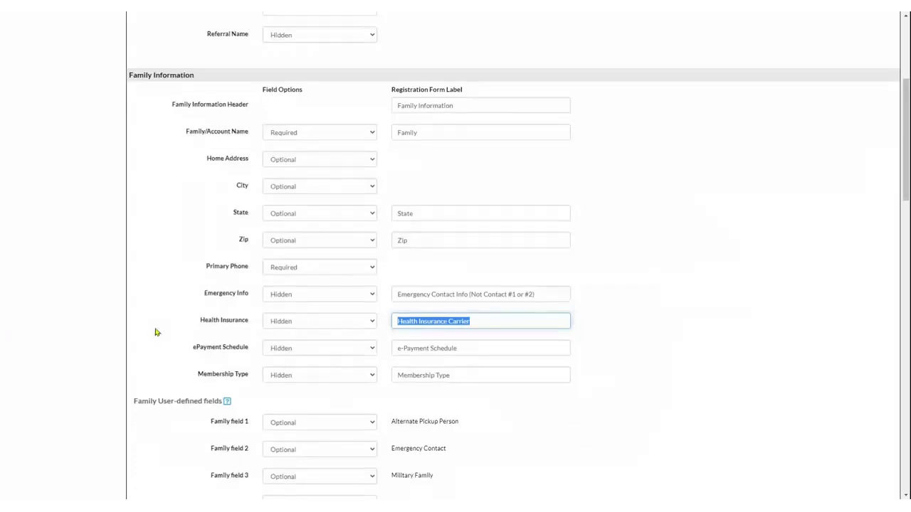
# Examine the family user-defined field labels Alternate Pickup Person, Emergency Contact and Military Family
pyautogui.scroll(-2, 156, 333)
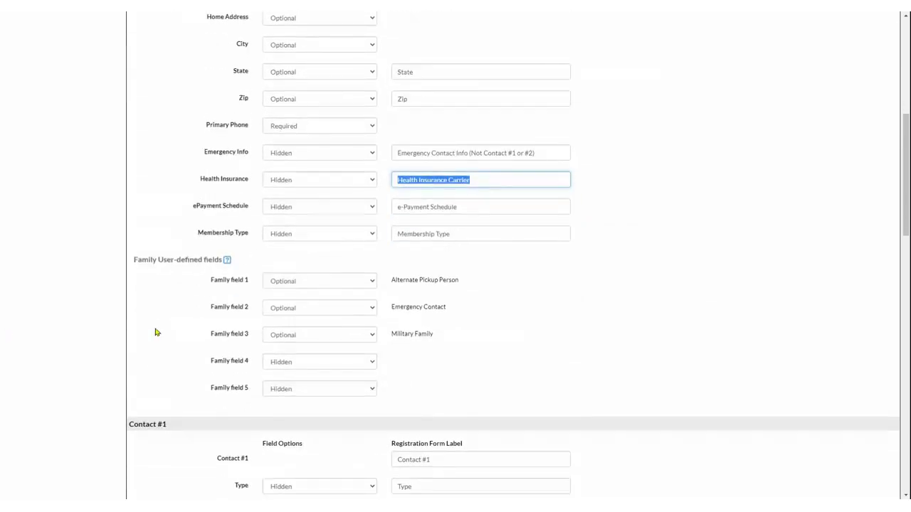
pyautogui.scroll(-1, 156, 332)
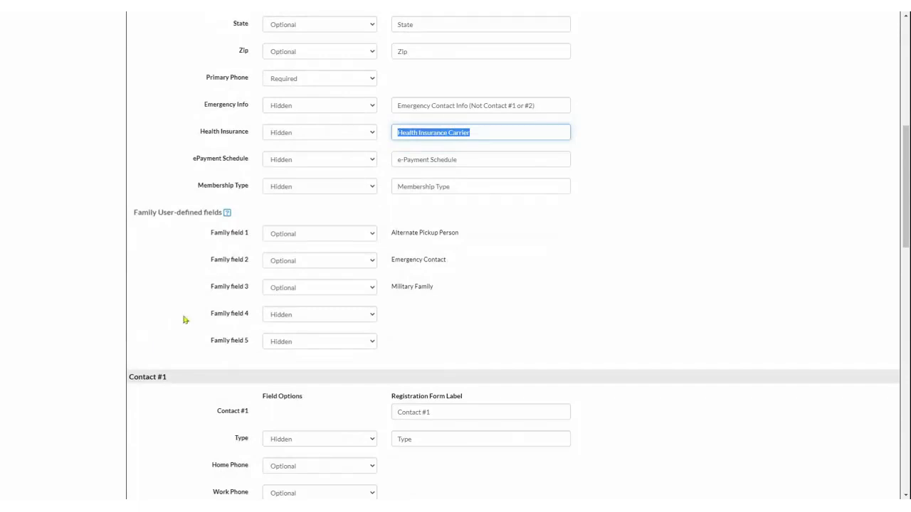
pyautogui.moveTo(390, 235); pyautogui.dragTo(449, 251)
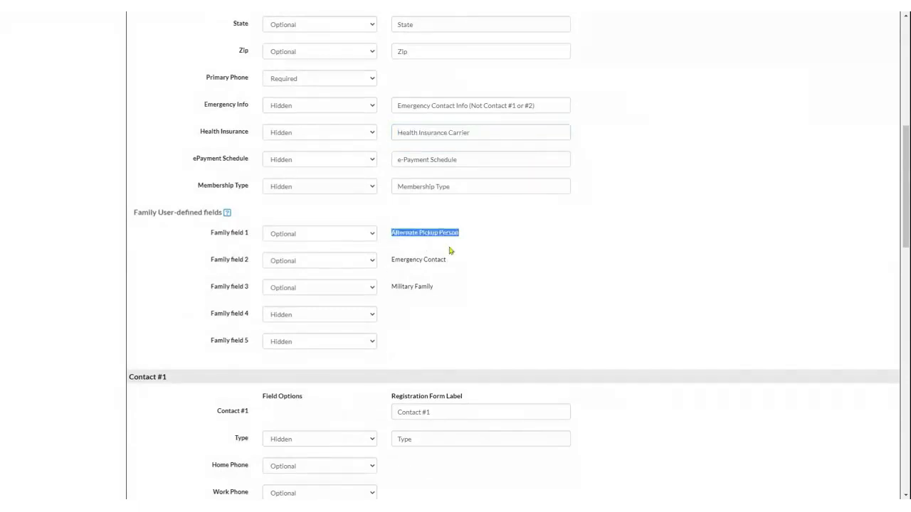
pyautogui.moveTo(390, 262); pyautogui.dragTo(454, 271)
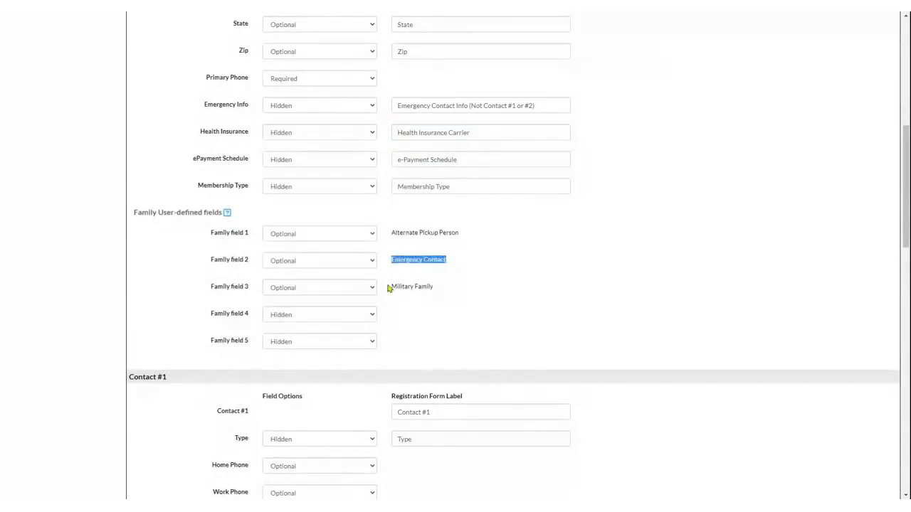
pyautogui.moveTo(391, 290); pyautogui.dragTo(443, 301)
pyautogui.click(534, 331)
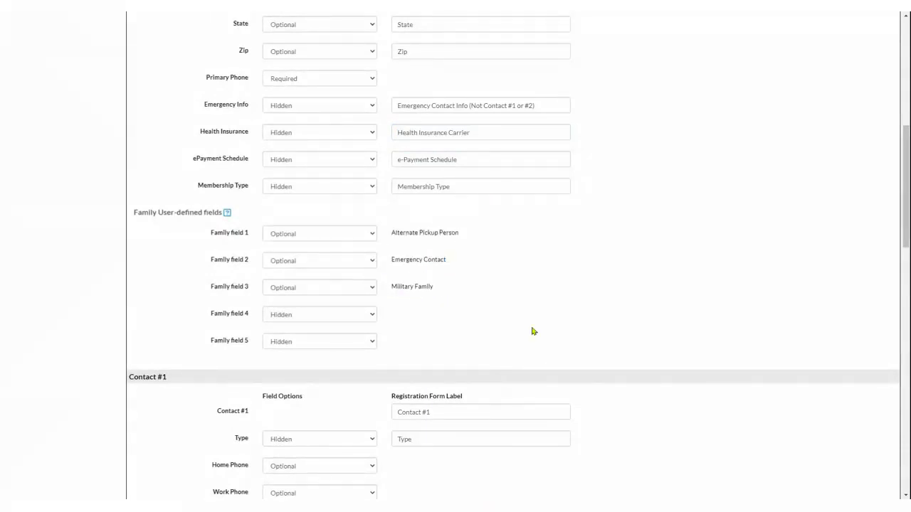
# Check the field option choices for family user-defined fields 1 to 3
pyautogui.click(317, 240)
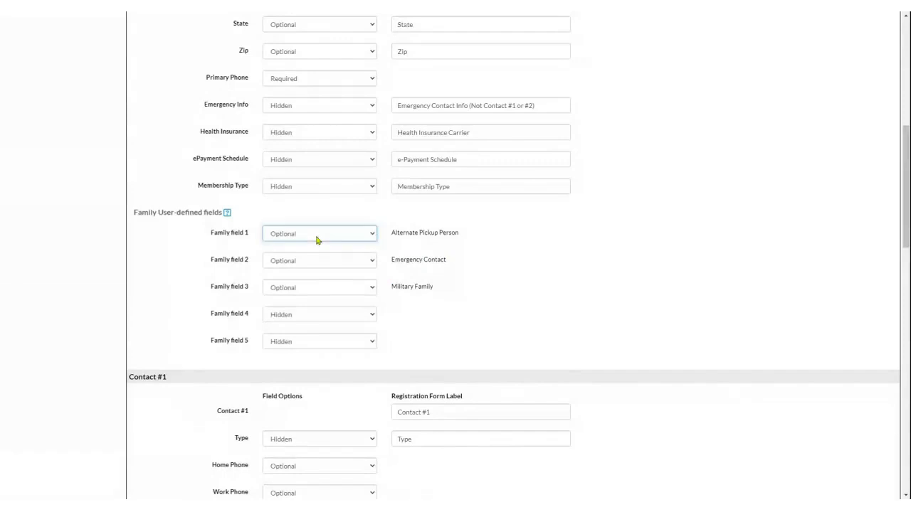
pyautogui.click(308, 267)
pyautogui.click(321, 247)
pyautogui.click(335, 287)
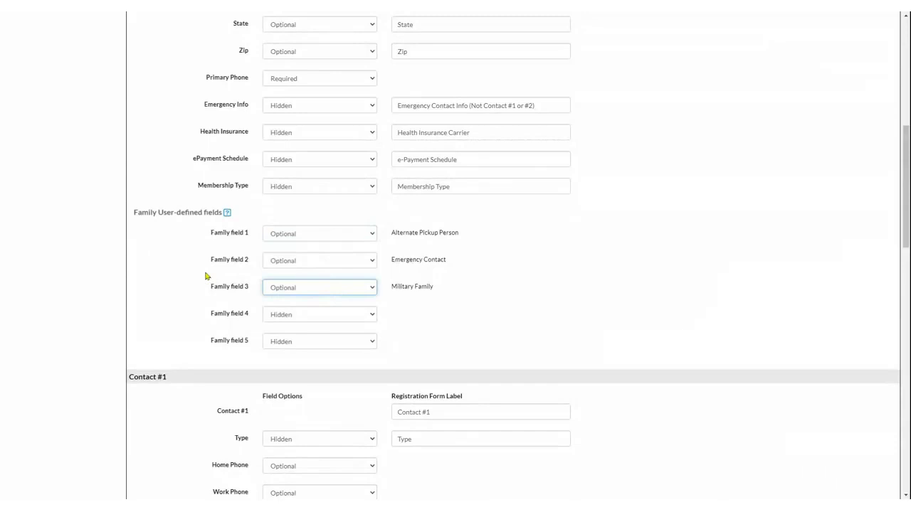
# Look through the Contact #1, Contact #2 and Student field options and registration form labels
pyautogui.scroll(-2, 203, 277)
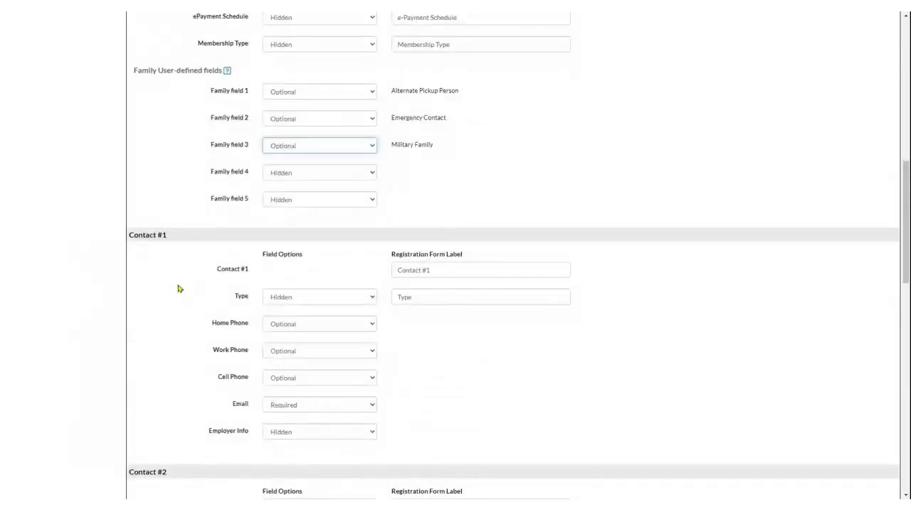
pyautogui.scroll(-3, 170, 320)
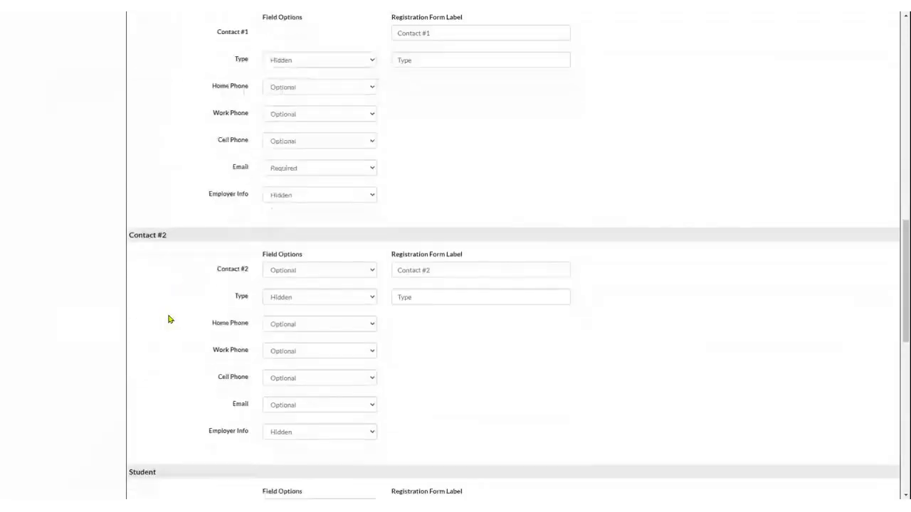
pyautogui.scroll(-4, 169, 320)
pyautogui.scroll(-1, 169, 319)
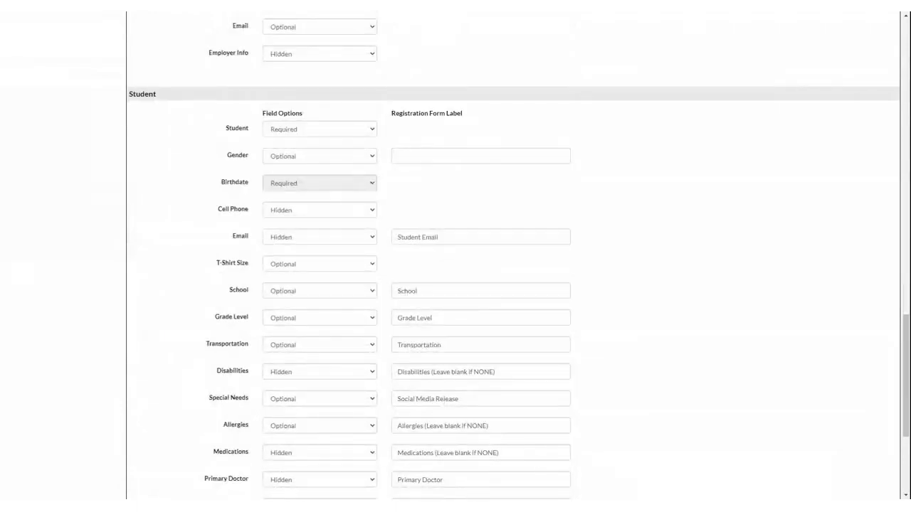
# Examine the Student and Gender field options, Gender's registration form label, and the remaining student fields down to the user-defined ones
pyautogui.click(314, 132)
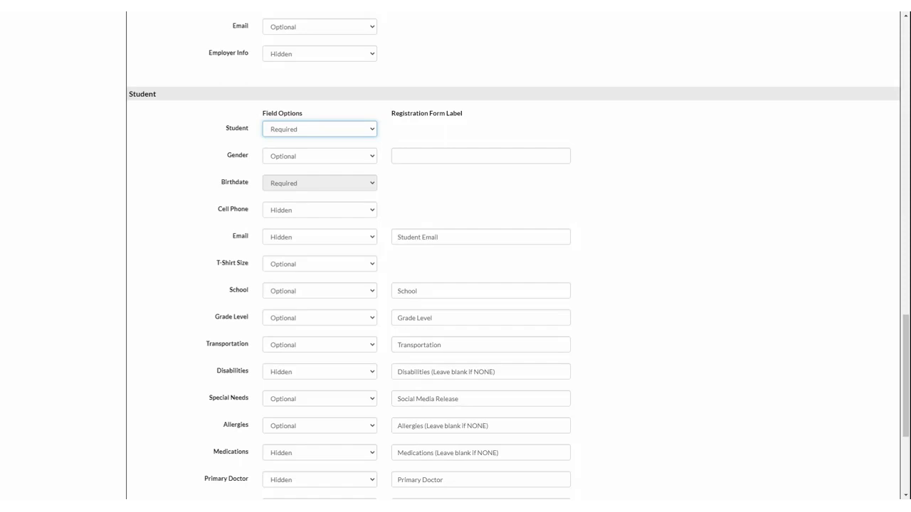
pyautogui.moveTo(222, 153); pyautogui.dragTo(367, 158)
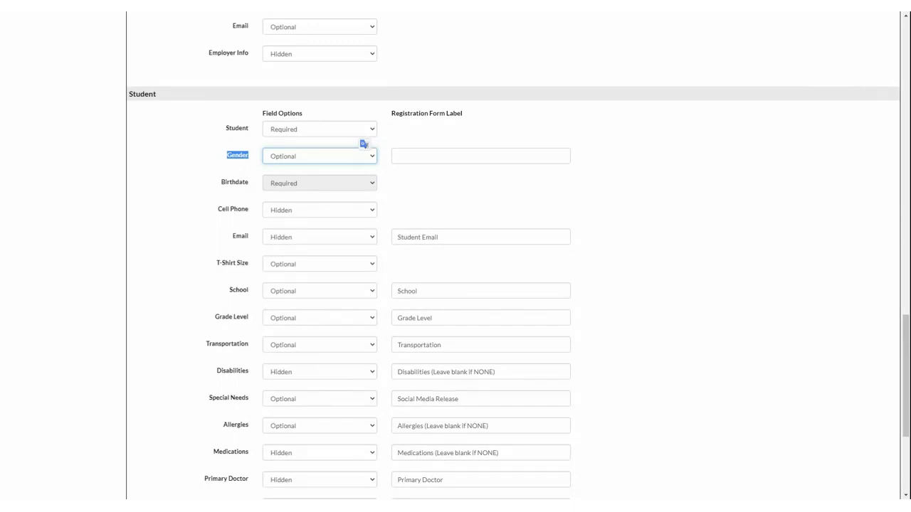
pyautogui.click(235, 159)
pyautogui.click(480, 154)
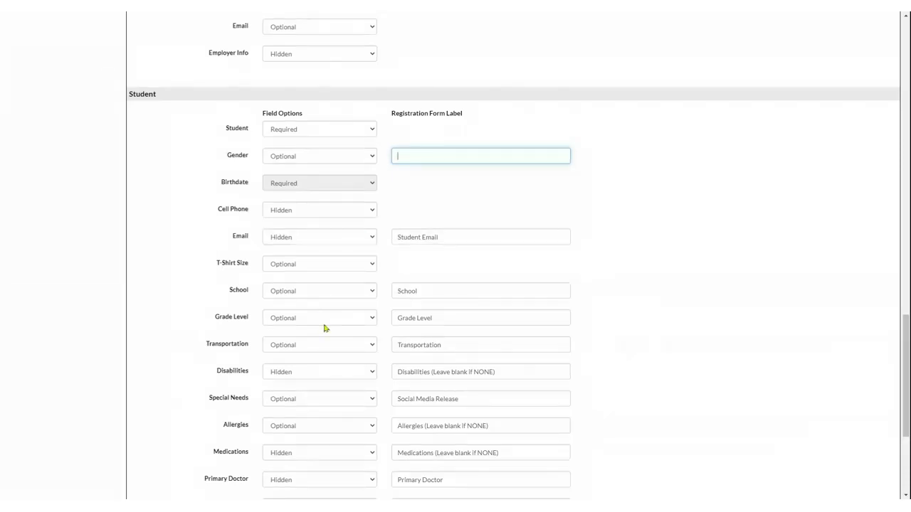
pyautogui.scroll(-2, 160, 324)
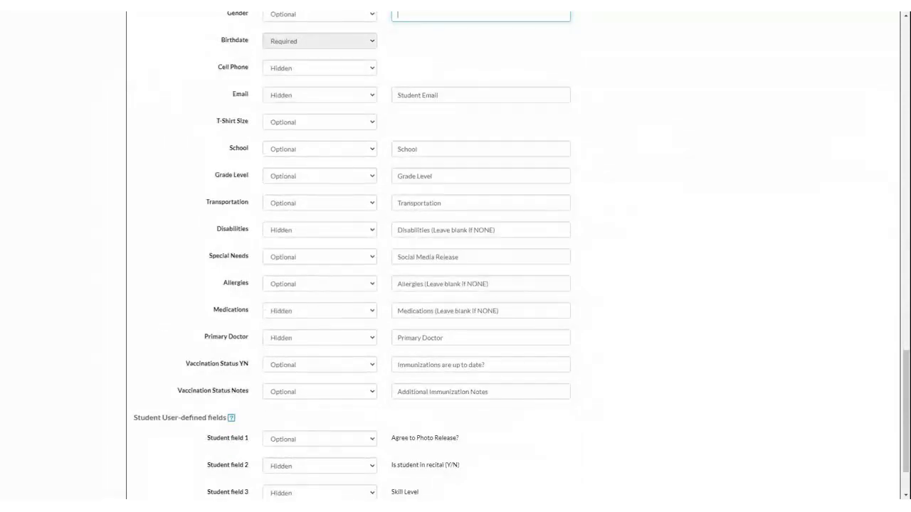
pyautogui.scroll(-1, 162, 319)
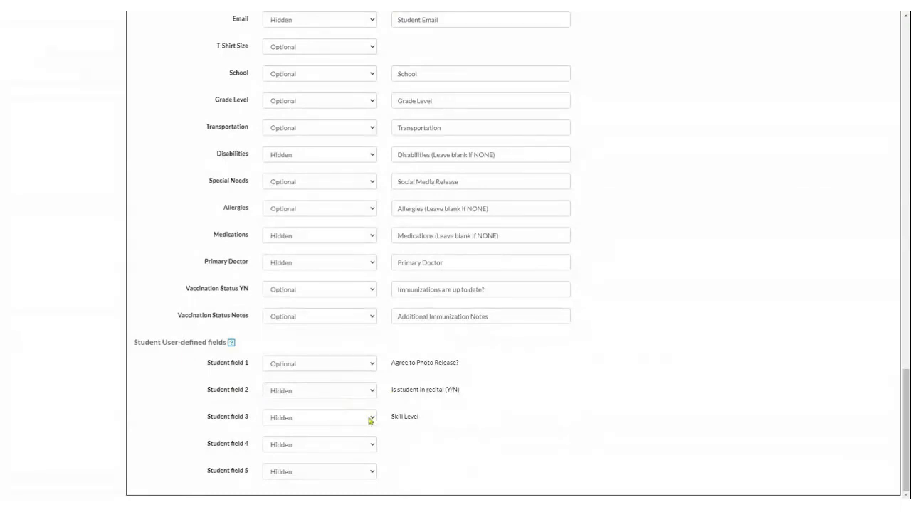
# Set the field options of student user-defined fields 2 and 3 to Optional
pyautogui.click(358, 394)
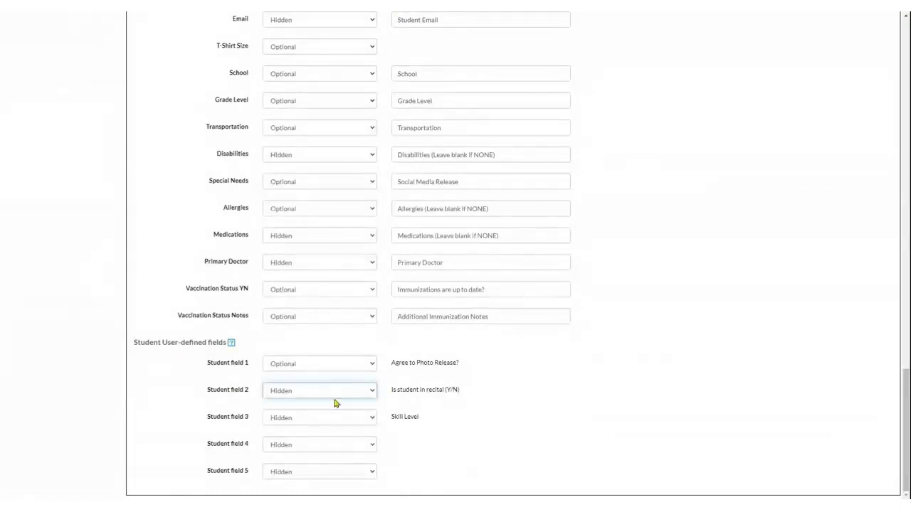
pyautogui.click(301, 416)
pyautogui.click(347, 420)
pyautogui.click(348, 431)
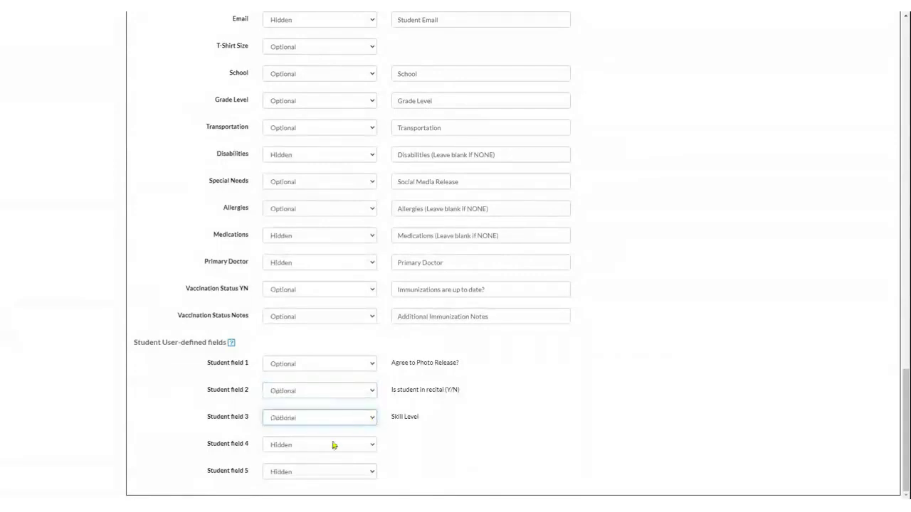
# Leave the Online Registration settings and open the Registration Fees settings
pyautogui.scroll(10, 427, 413)
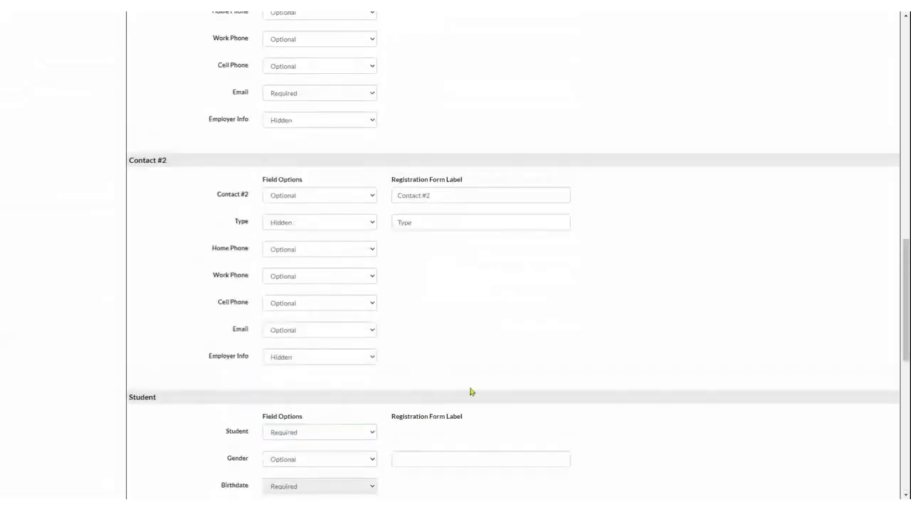
pyautogui.scroll(5, 471, 391)
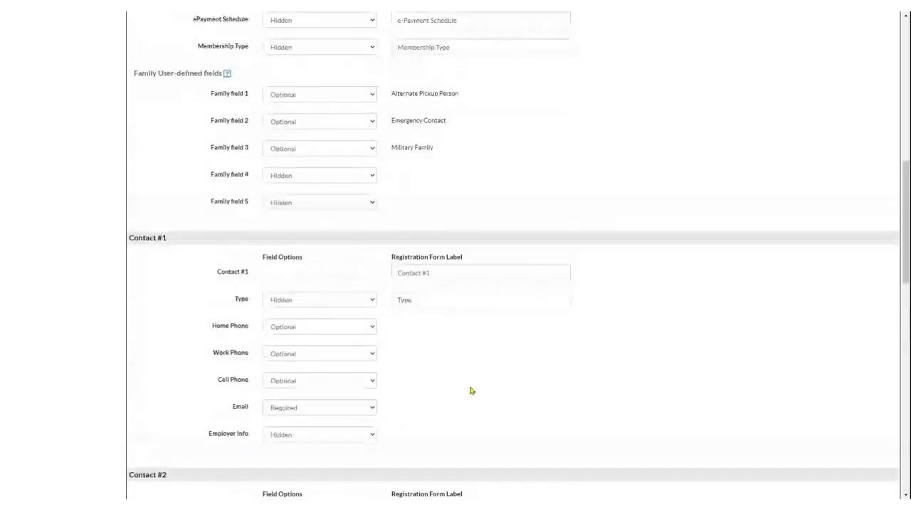
pyautogui.scroll(10, 470, 391)
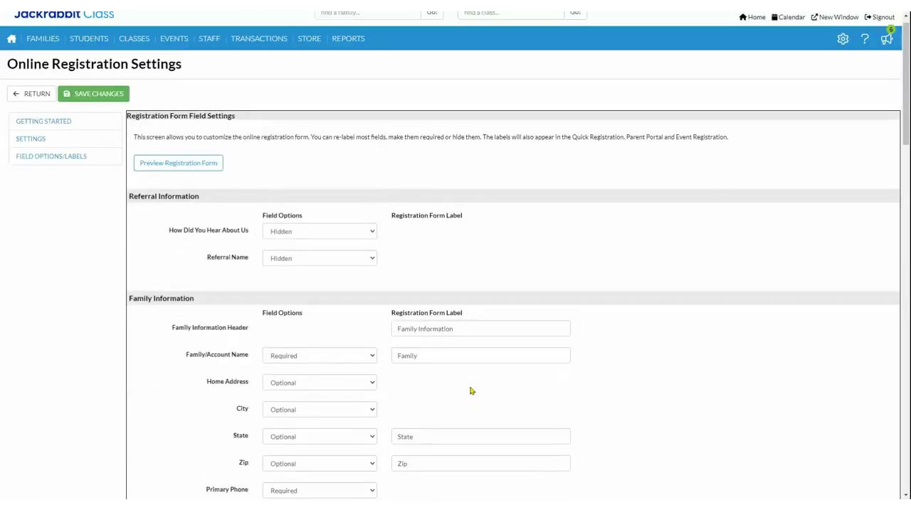
pyautogui.scroll(1, 470, 391)
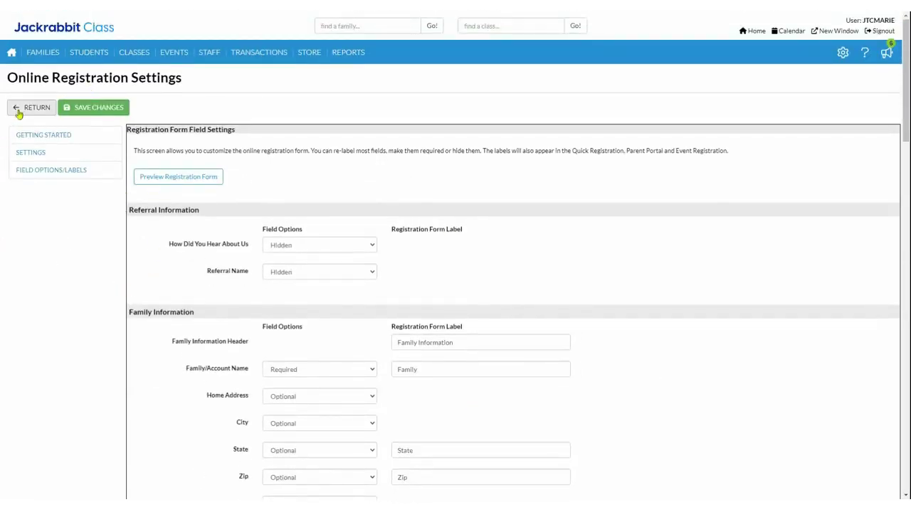
pyautogui.click(11, 54)
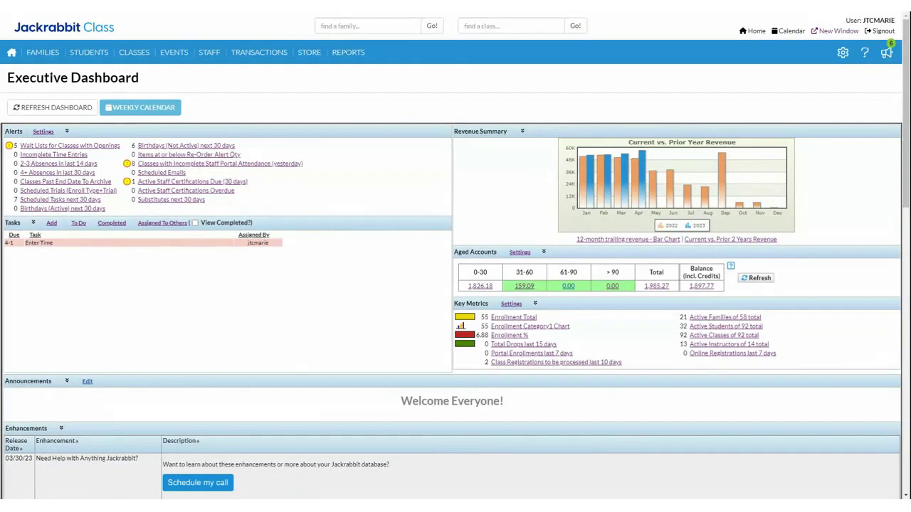
pyautogui.click(842, 52)
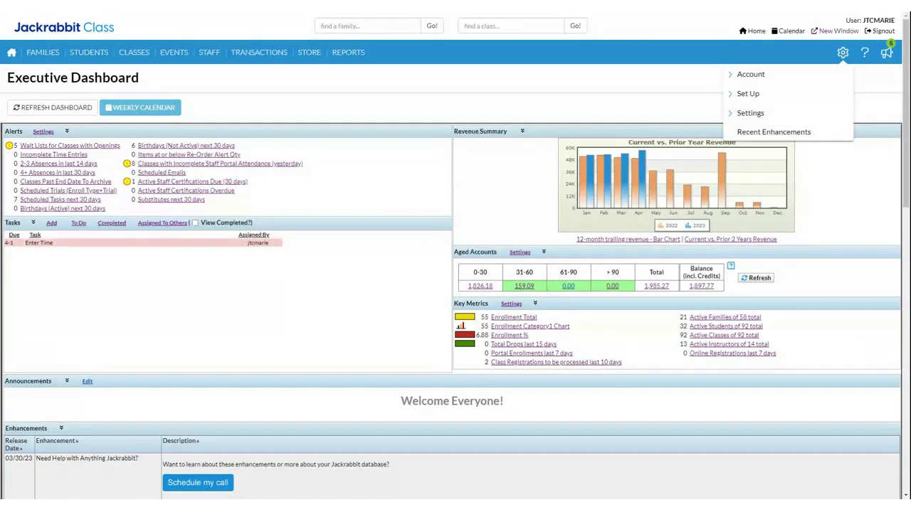
pyautogui.click(760, 116)
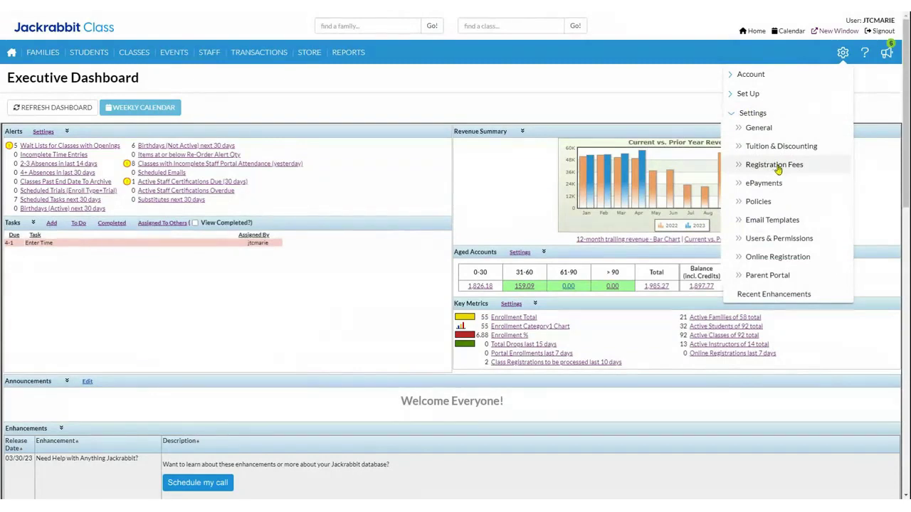
pyautogui.click(775, 166)
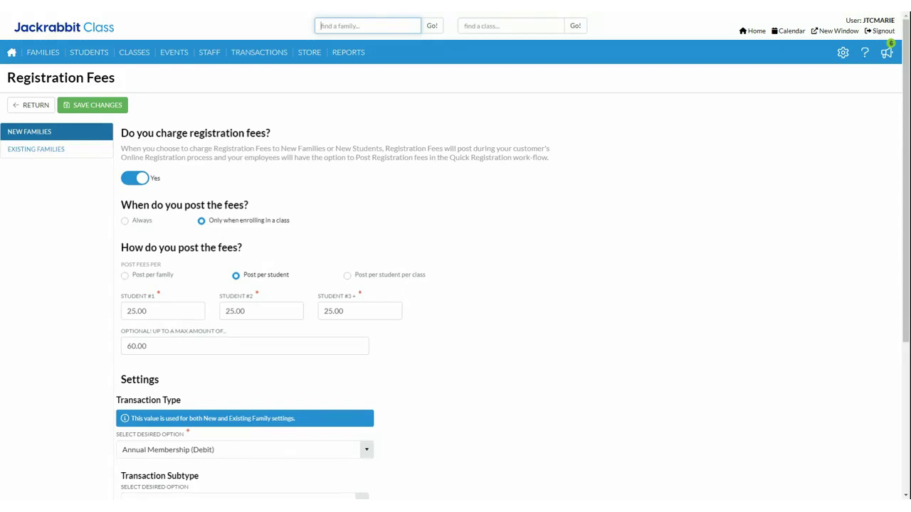
# Switch the new-family registration fee charge off and back on, and check the optional maximum amount
pyautogui.click(145, 182)
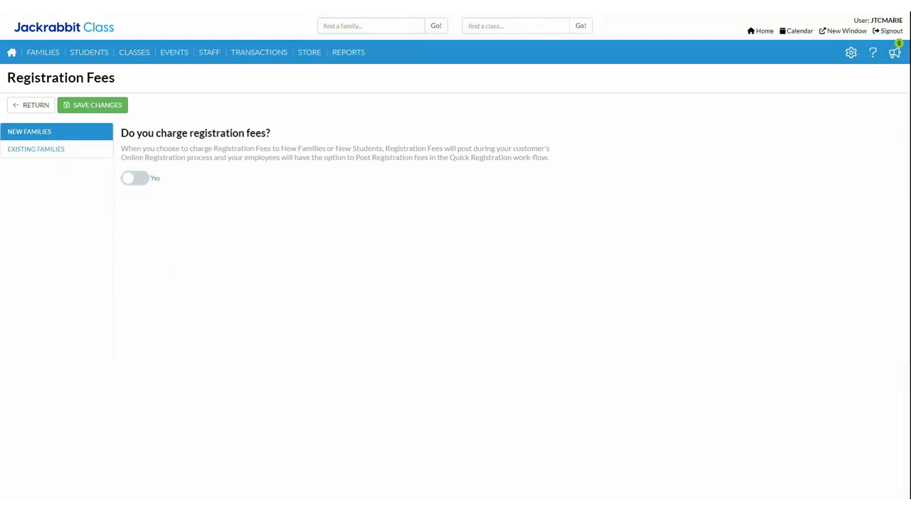
pyautogui.click(146, 181)
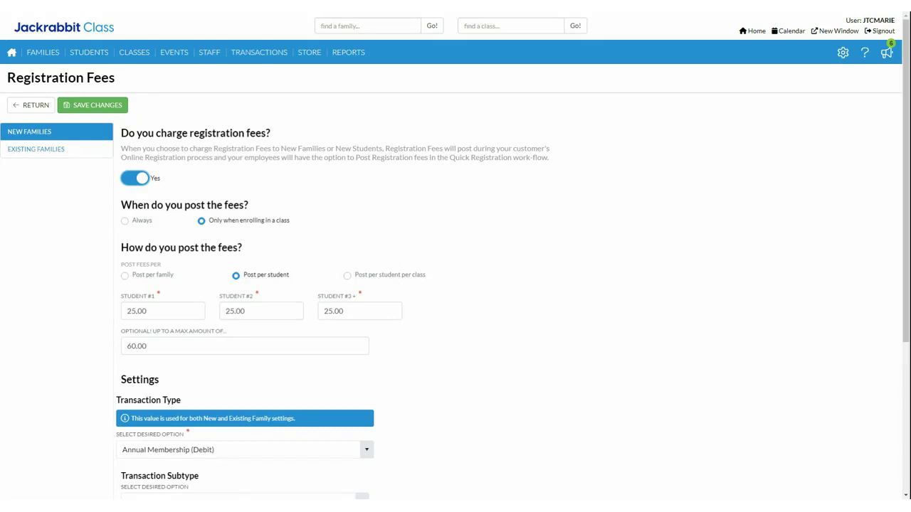
pyautogui.moveTo(169, 345); pyautogui.dragTo(92, 339)
# Examine the new-family fee's transaction subtype, transaction note, category and session options without changing them
pyautogui.scroll(-3, 85, 338)
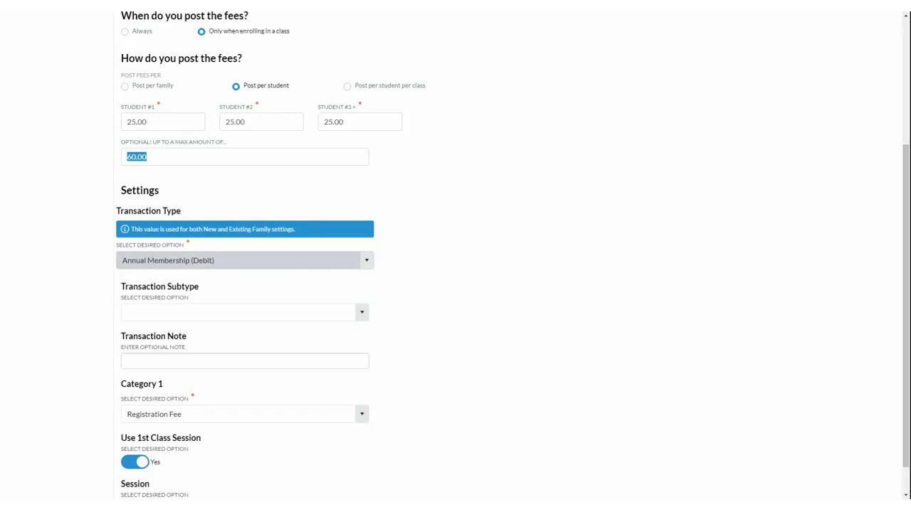
pyautogui.click(362, 314)
pyautogui.click(362, 315)
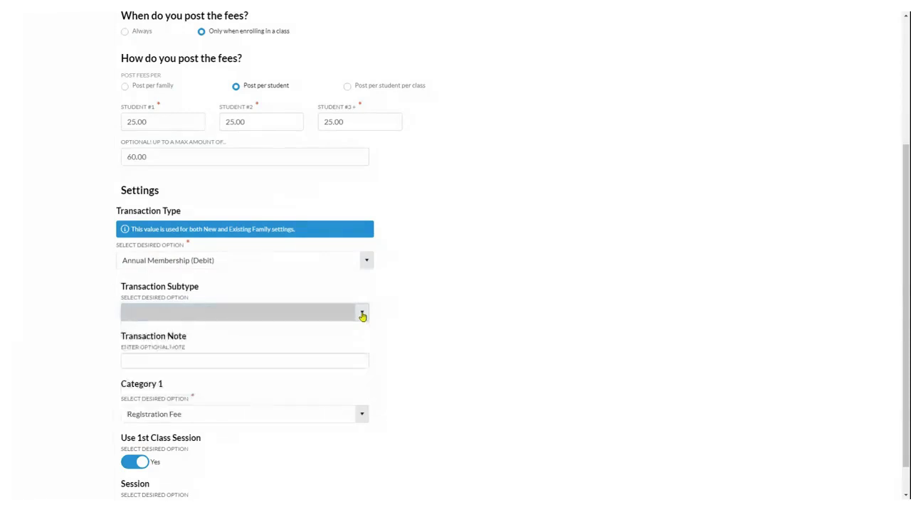
pyautogui.click(238, 359)
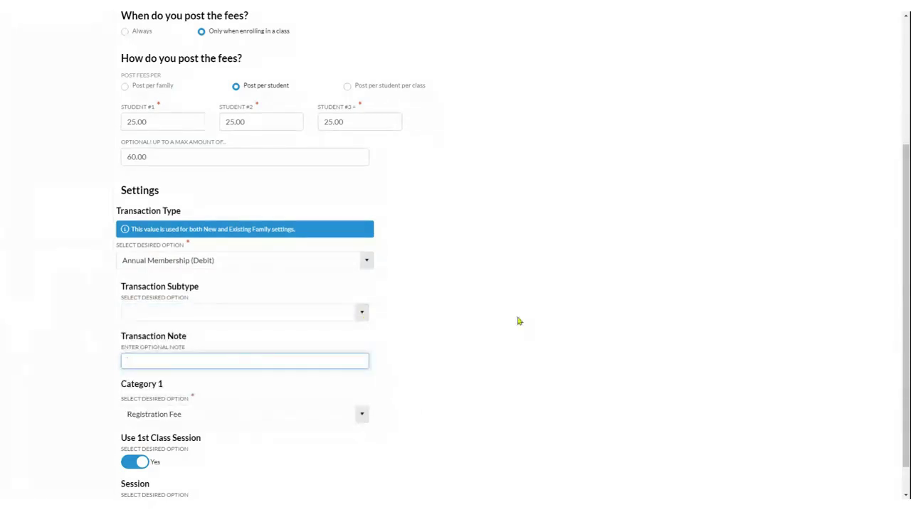
pyautogui.scroll(-1, 519, 319)
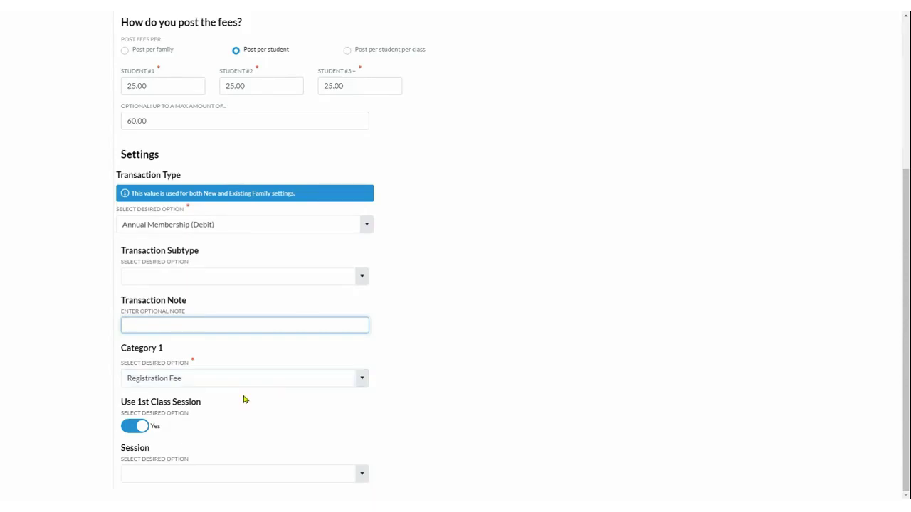
pyautogui.click(362, 476)
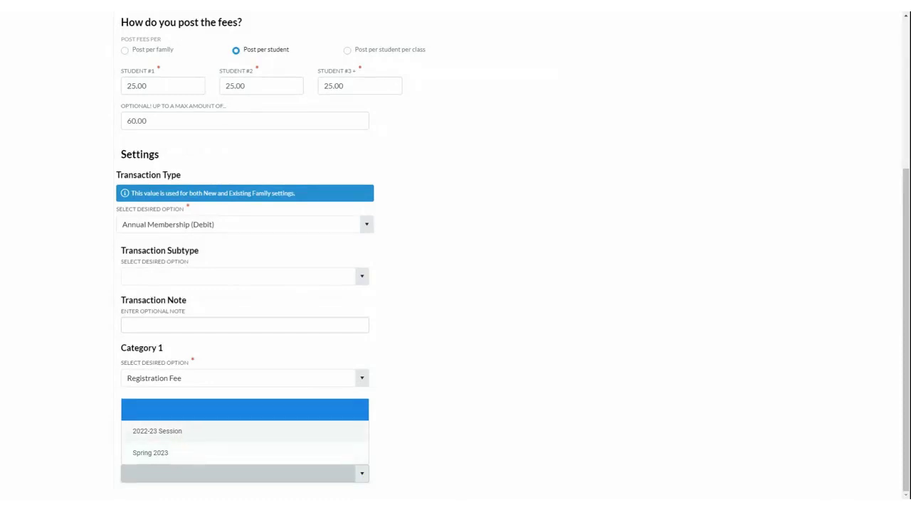
pyautogui.click(533, 432)
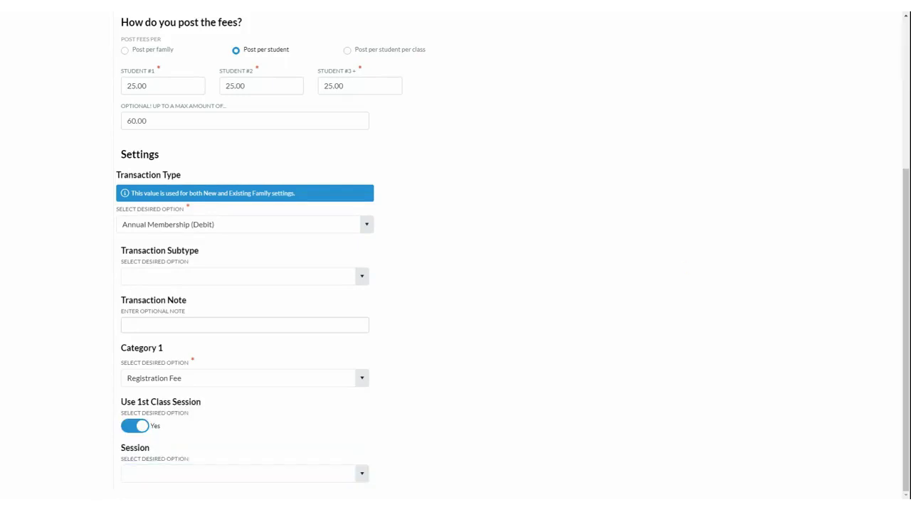
pyautogui.scroll(3, 569, 197)
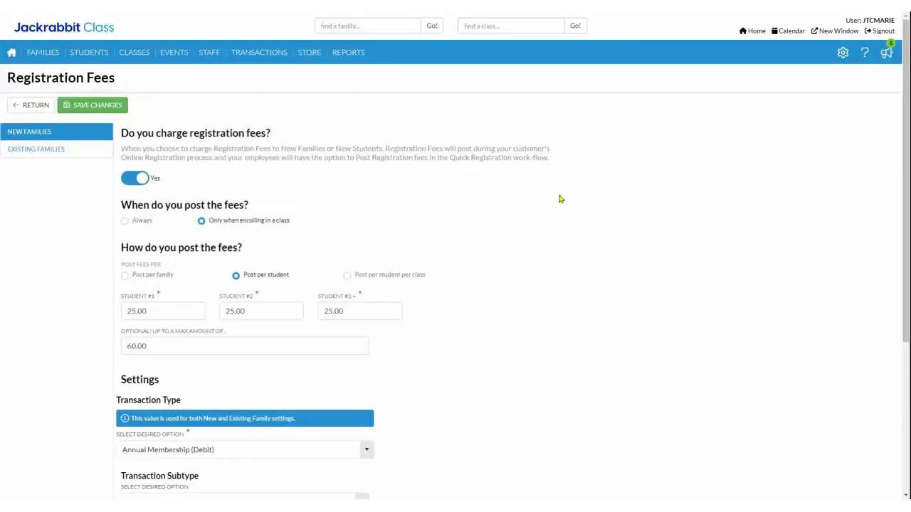
# Leave the Registration Fees page and open the Policies settings
pyautogui.click(40, 106)
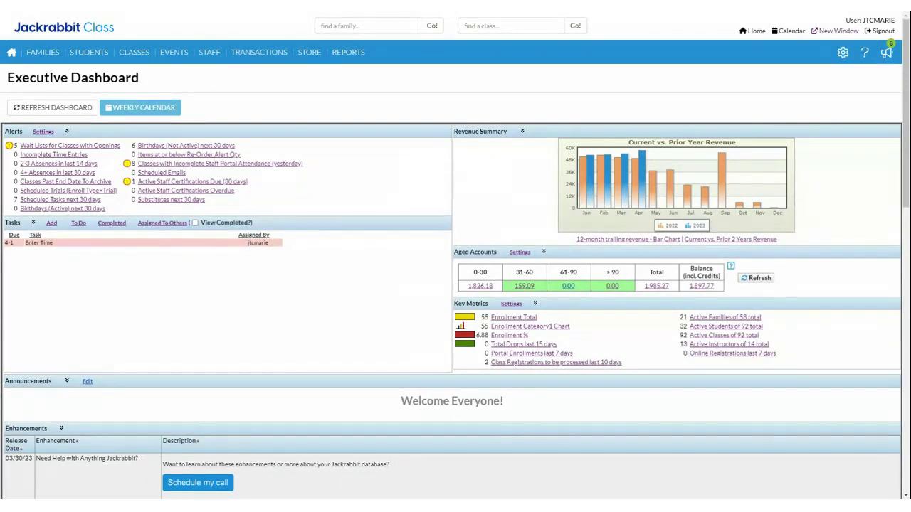
pyautogui.click(843, 52)
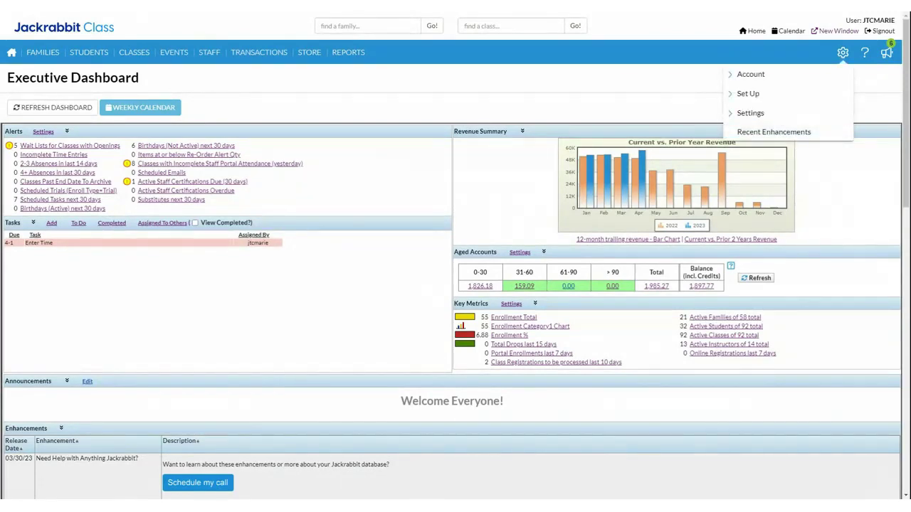
pyautogui.click(767, 114)
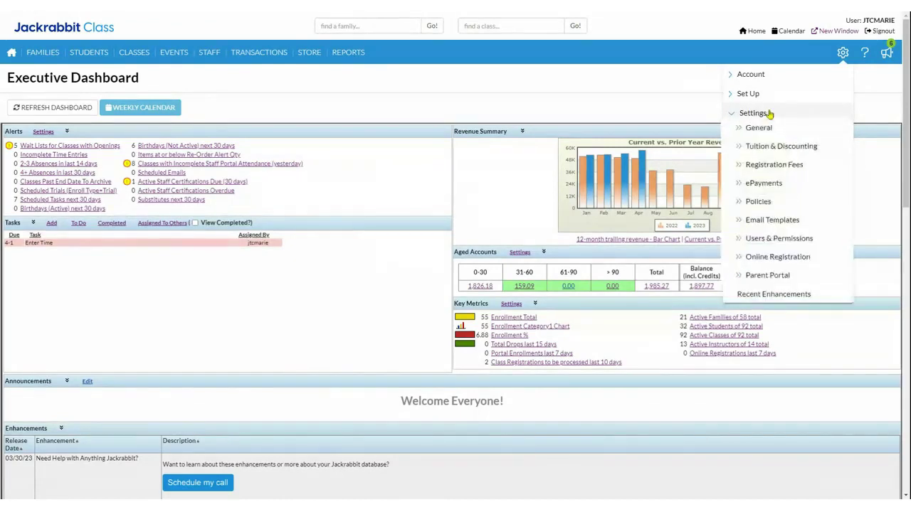
pyautogui.click(773, 202)
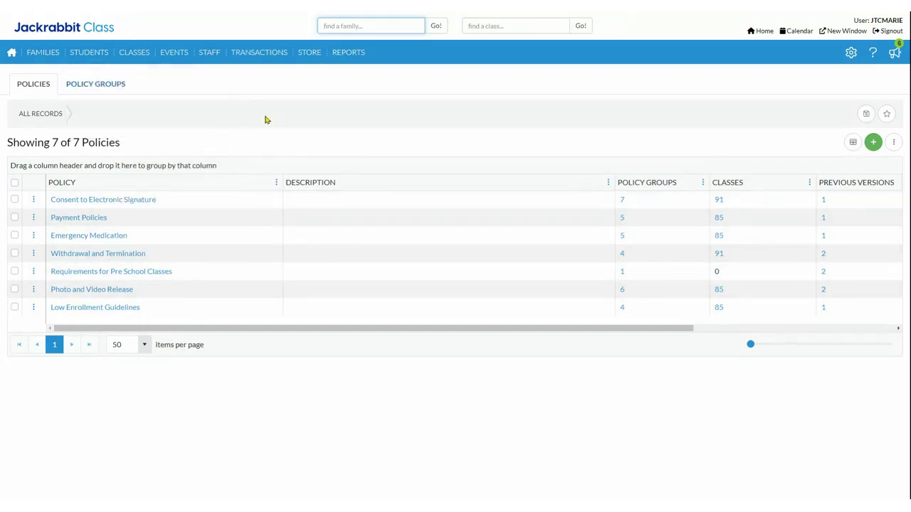
# Examine the policy groups, including the policies in the Default Policies group and the default policy group setting
pyautogui.click(96, 88)
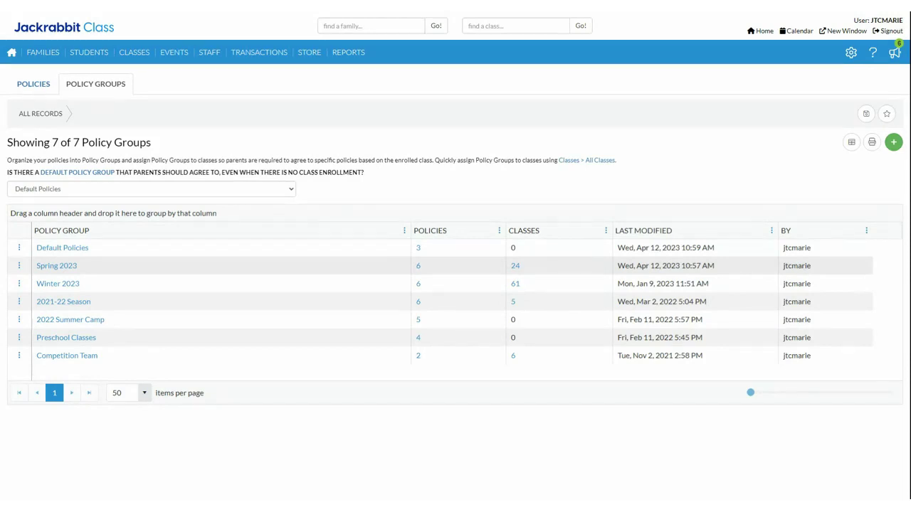
pyautogui.click(42, 253)
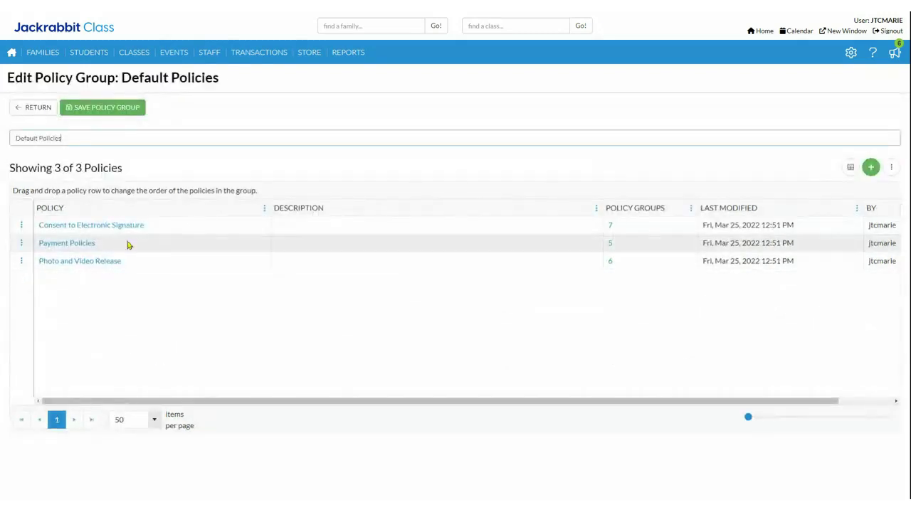
pyautogui.click(41, 107)
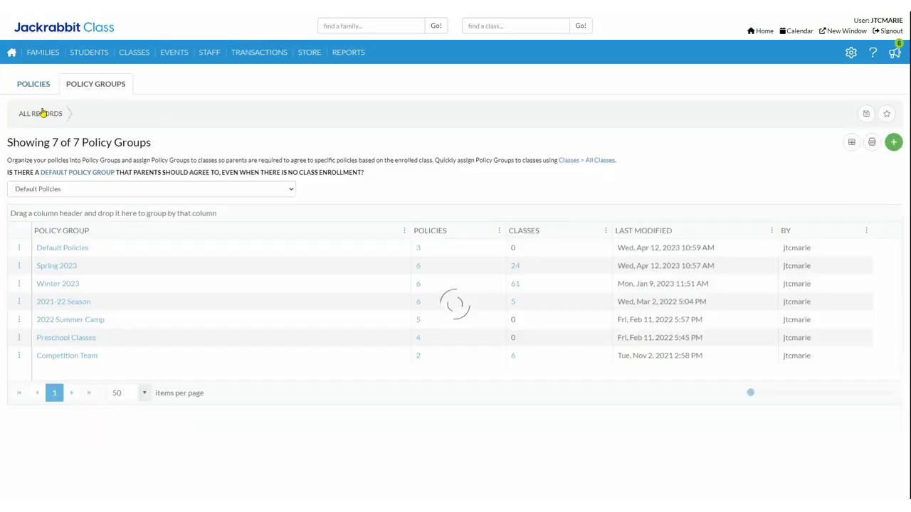
pyautogui.moveTo(6, 173); pyautogui.dragTo(370, 186)
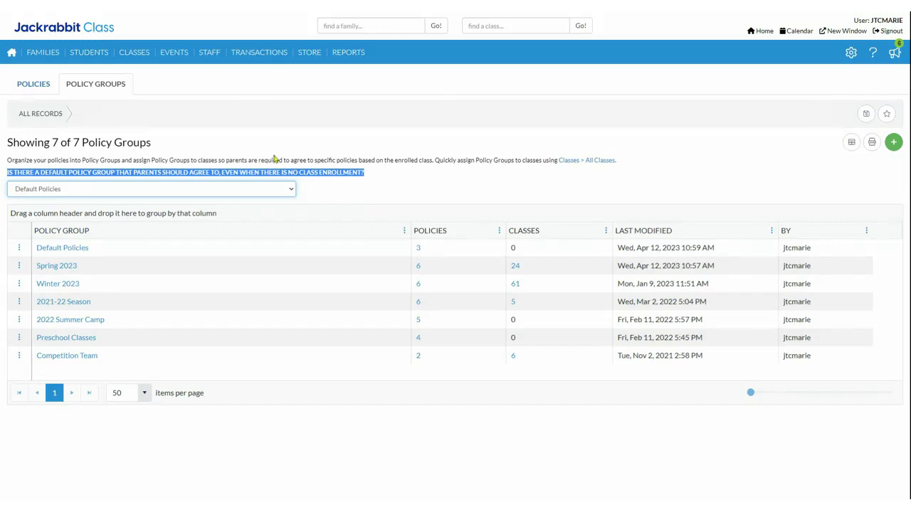
# Return to the Executive Dashboard and open the classes list
pyautogui.click(9, 59)
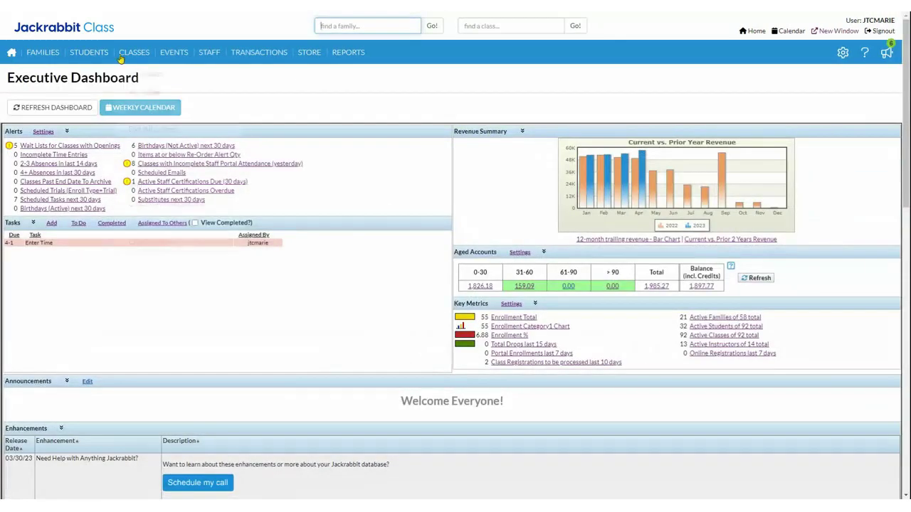
pyautogui.moveTo(124, 57)
pyautogui.click(132, 74)
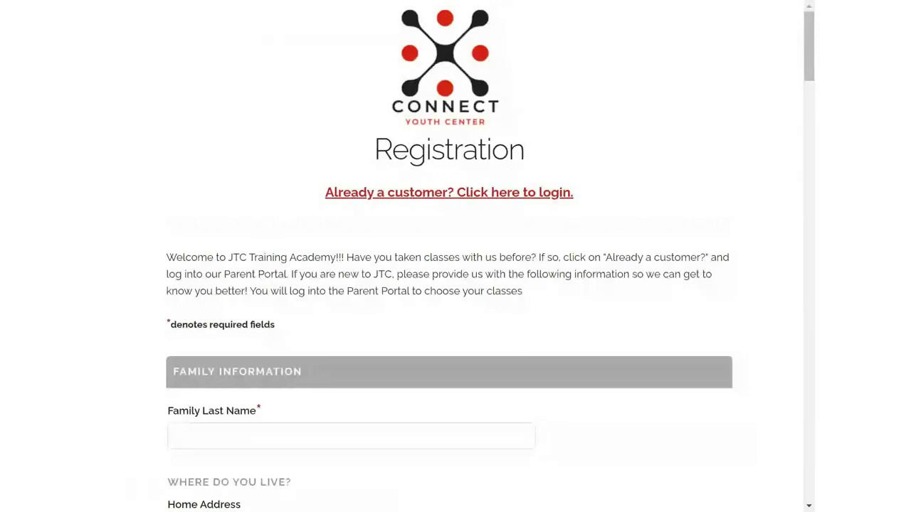
# Fill in the required Family Information fields with the family's last name and primary phone number
pyautogui.scroll(-3, 146, 109)
pyautogui.moveTo(146, 108); pyautogui.dragTo(319, 118)
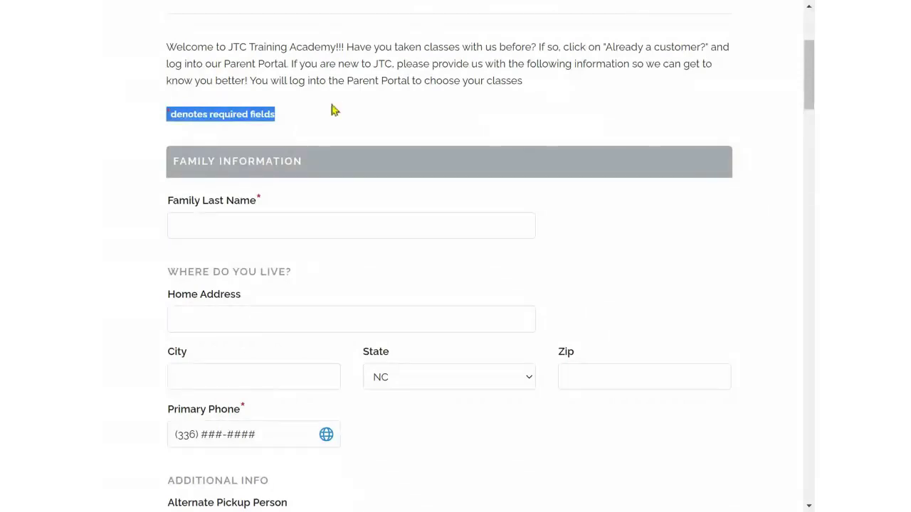
pyautogui.click(255, 225)
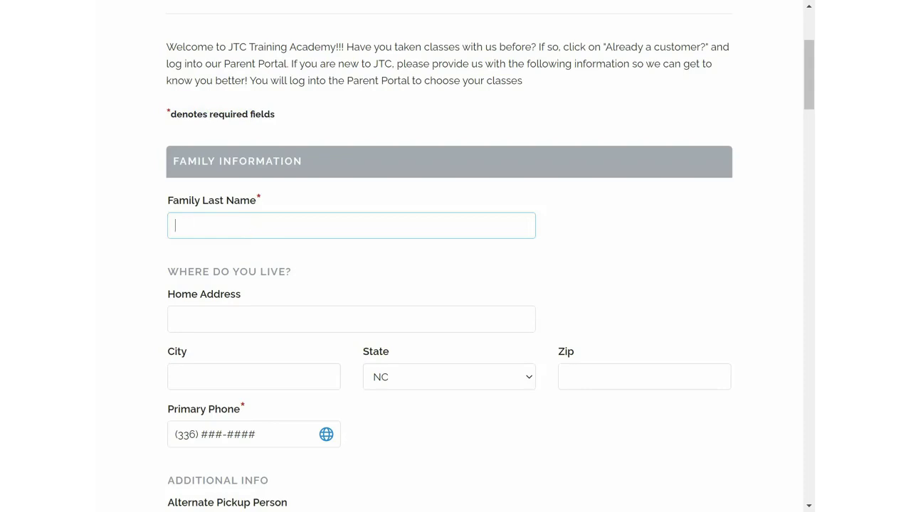
pyautogui.write('Bull')
pyautogui.scroll(-2, 289, 359)
pyautogui.click(225, 293)
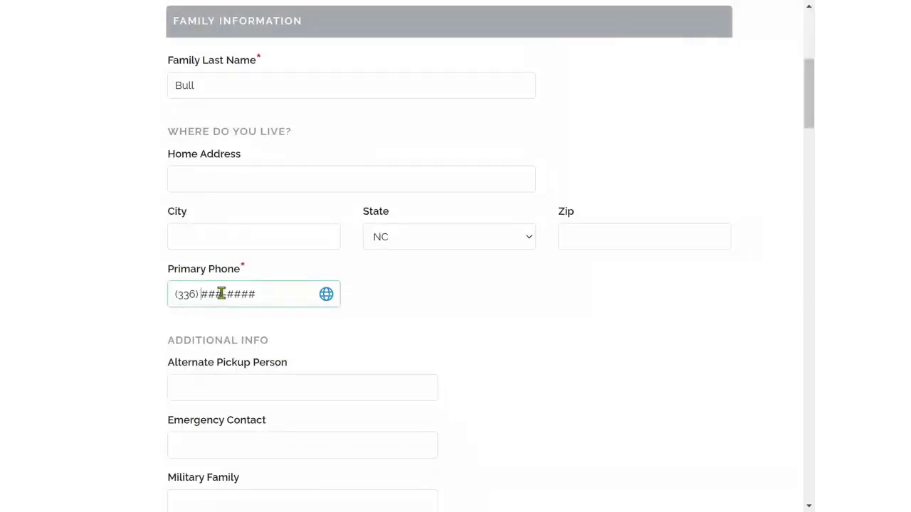
pyautogui.write('555-5555')
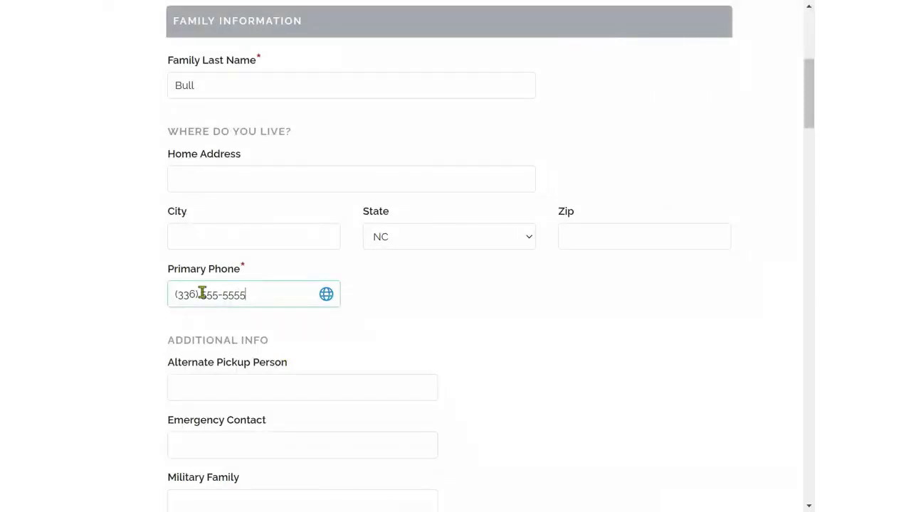
# Examine the optional Alternate Pickup Person, Emergency Contact and Military Family fields without filling them in
pyautogui.scroll(-3, 110, 313)
pyautogui.click(208, 173)
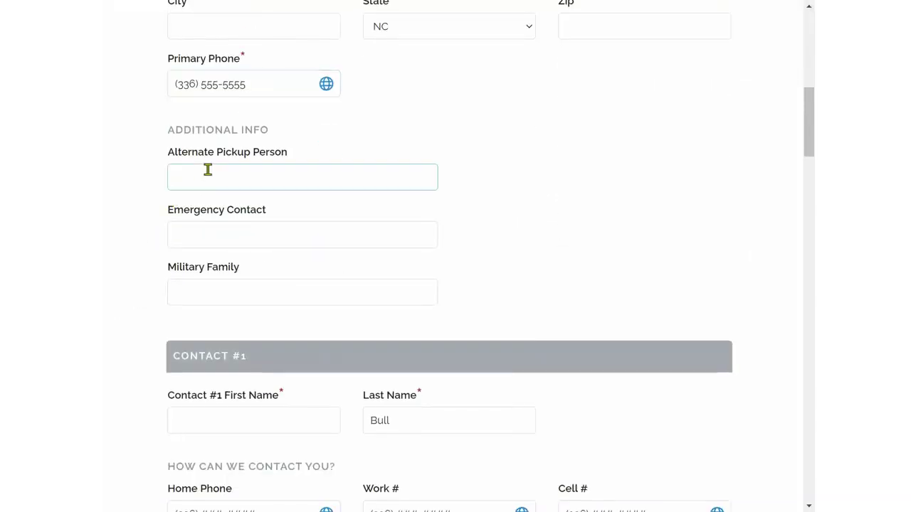
pyautogui.click(207, 238)
pyautogui.click(209, 288)
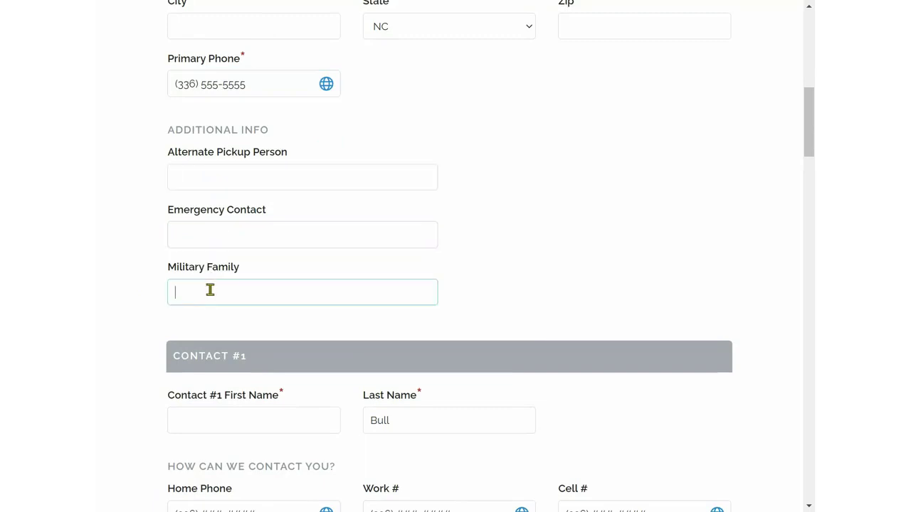
pyautogui.click(202, 168)
pyautogui.click(199, 236)
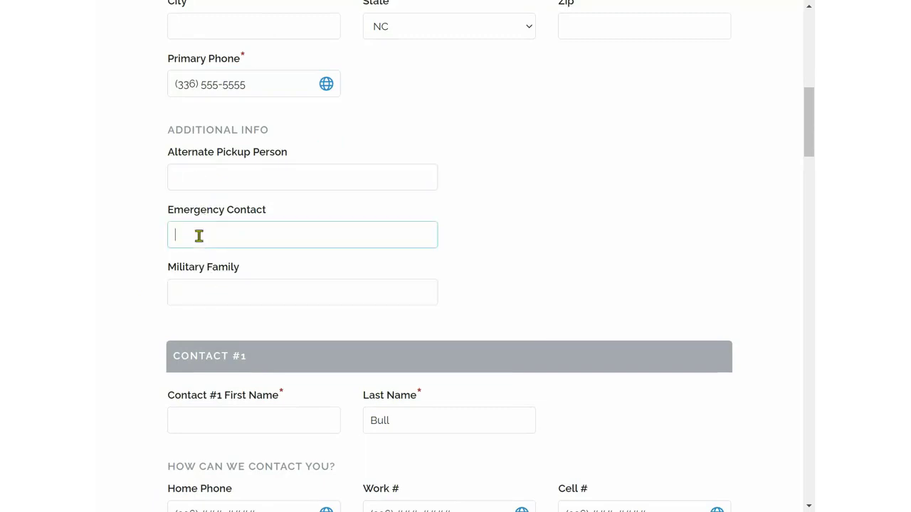
pyautogui.click(201, 284)
# Enter the first name of Contact #1
pyautogui.scroll(-3, 145, 273)
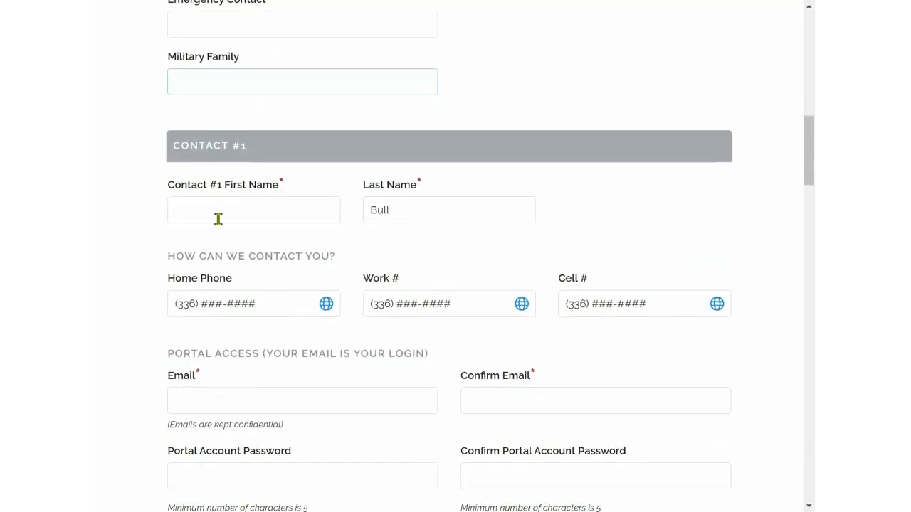
pyautogui.click(230, 209)
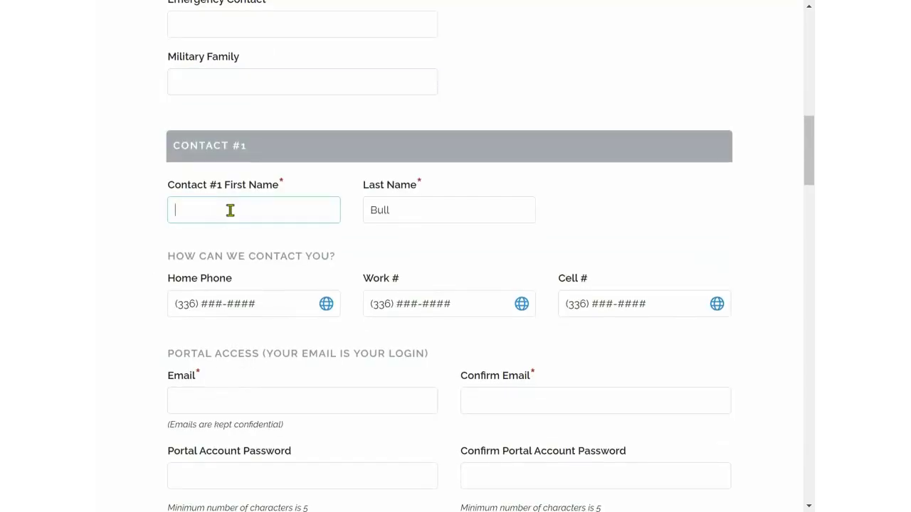
pyautogui.write('Clair')
pyautogui.scroll(-1, 119, 350)
pyautogui.scroll(-1, 119, 350)
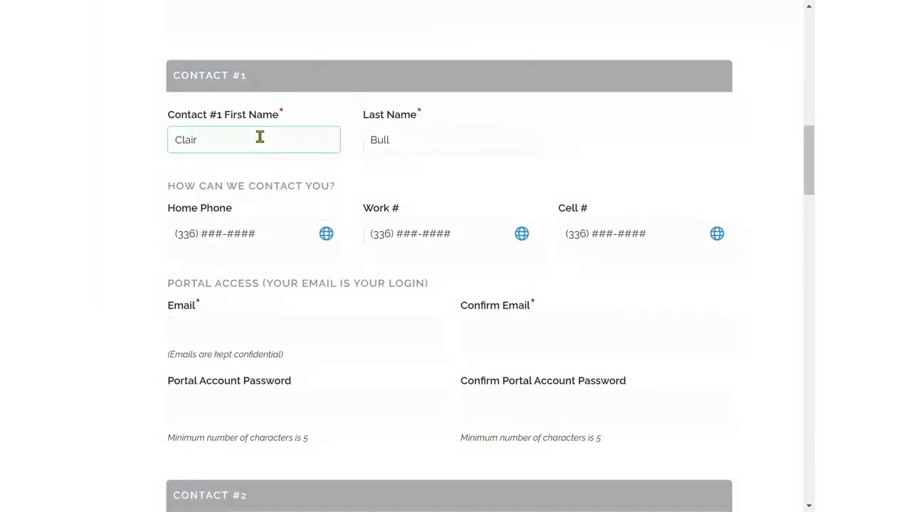
# Enter and confirm Contact #1's e-mail address for portal access, leaving the portal account password blank
pyautogui.scroll(-1, 124, 247)
pyautogui.click(217, 260)
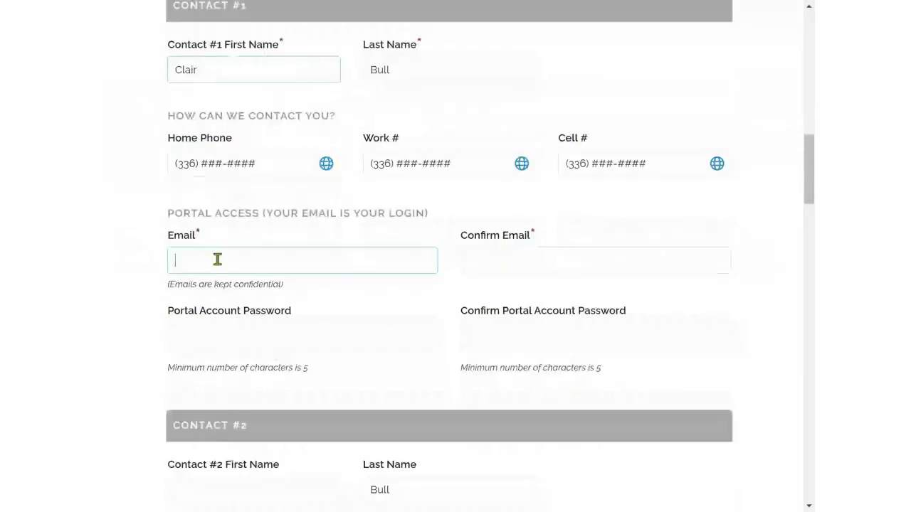
pyautogui.write('Clair@')
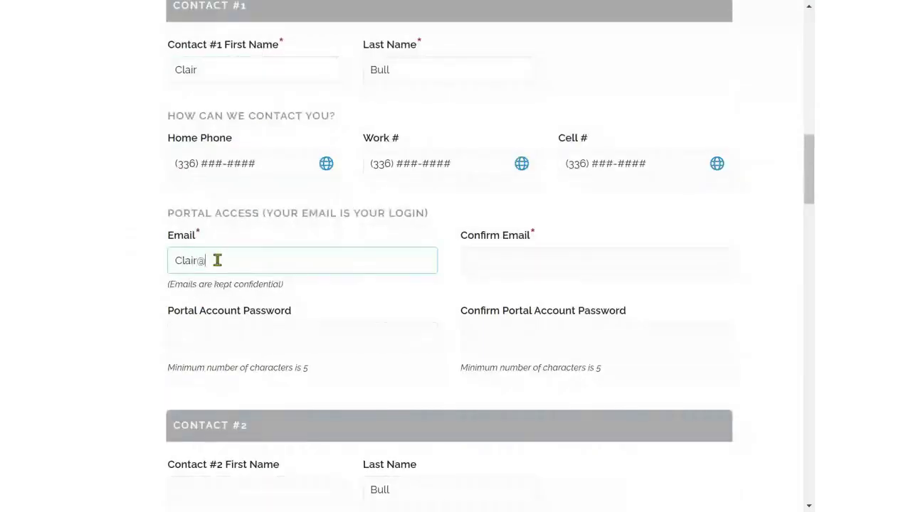
pyautogui.write('test.cx')
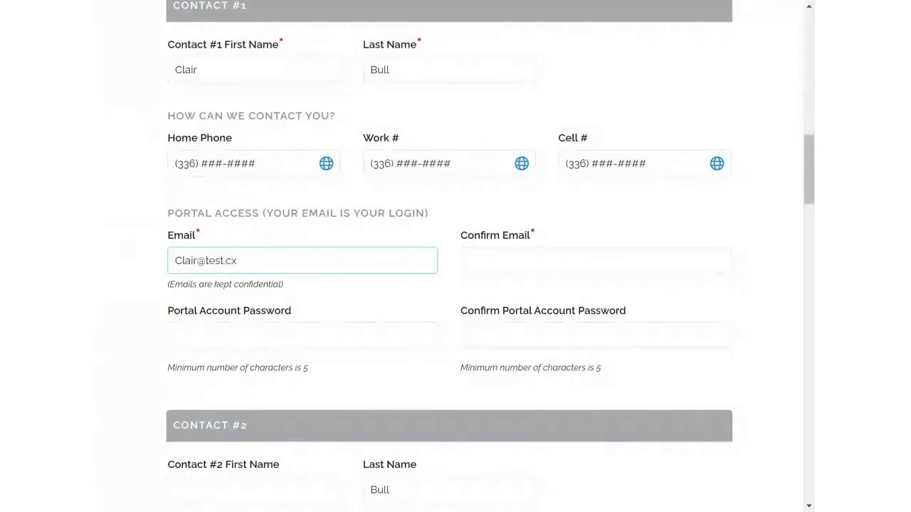
pyautogui.press('BackSpace')
pyautogui.write('om')
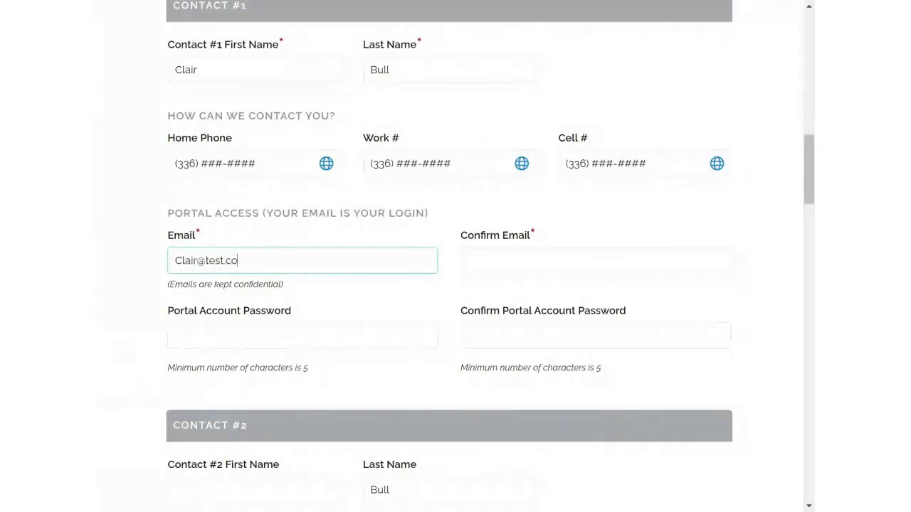
pyautogui.click(522, 262)
pyautogui.write('c')
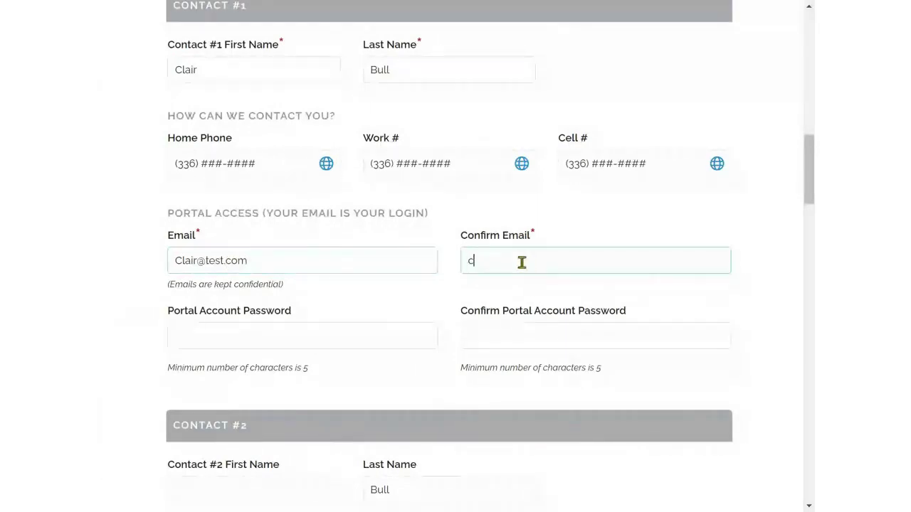
pyautogui.write('lair@')
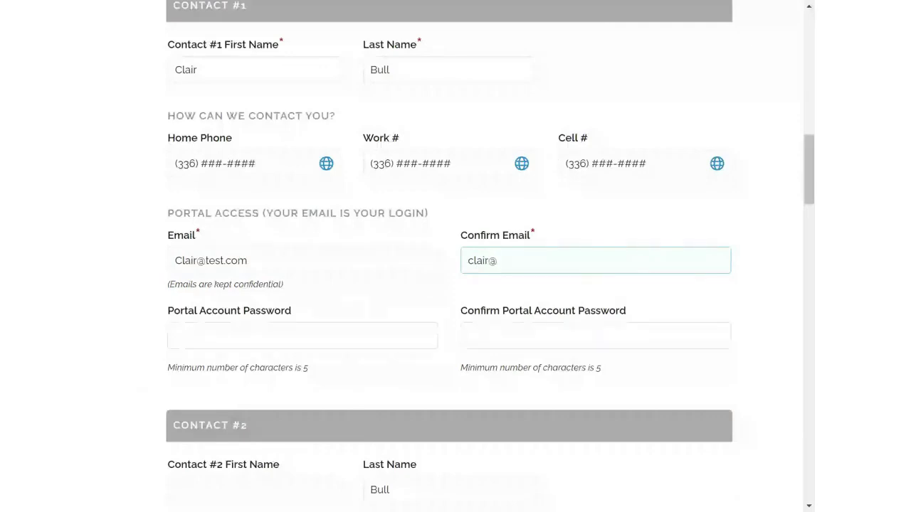
pyautogui.write('test.com')
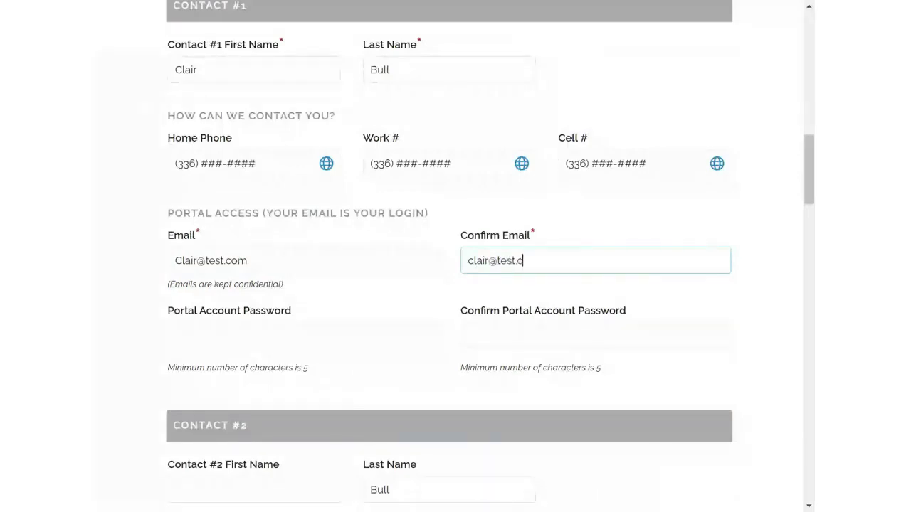
pyautogui.click(303, 337)
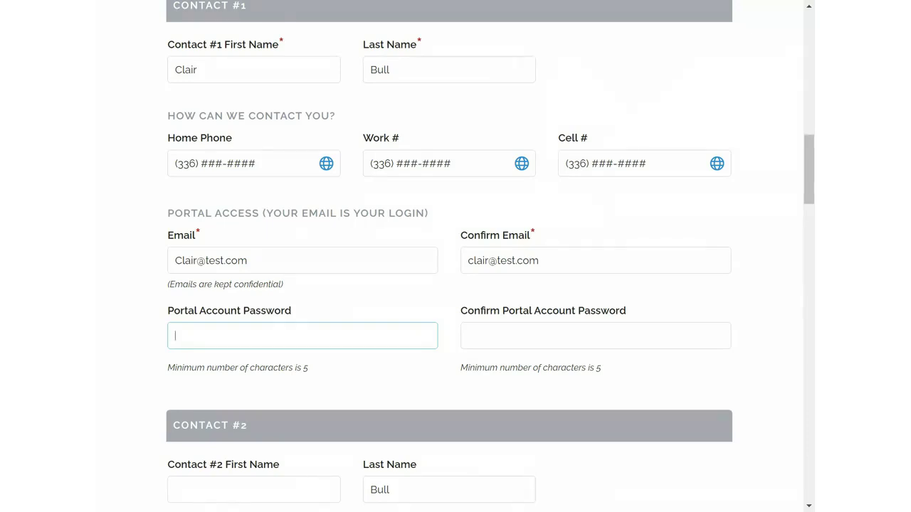
# Skip Contact #2 and enter the first name of Student #1
pyautogui.scroll(-3, 152, 342)
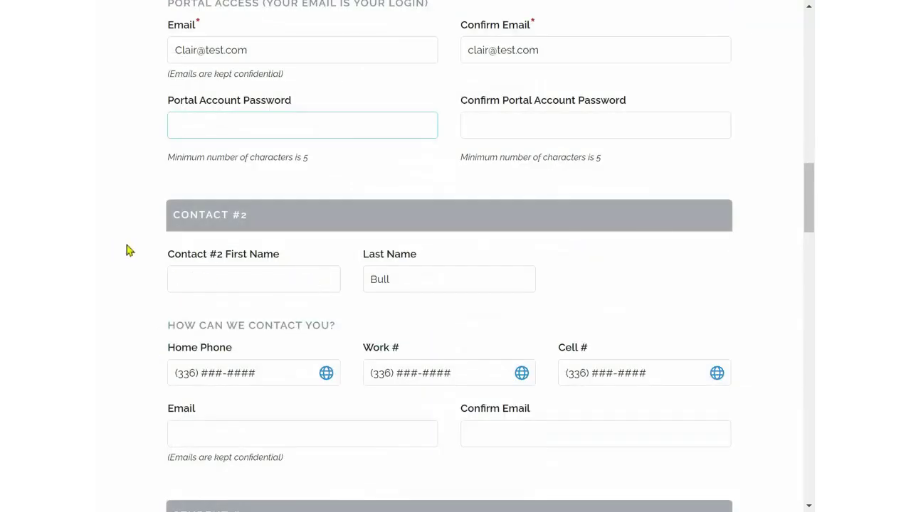
pyautogui.scroll(-5, 126, 251)
pyautogui.click(238, 229)
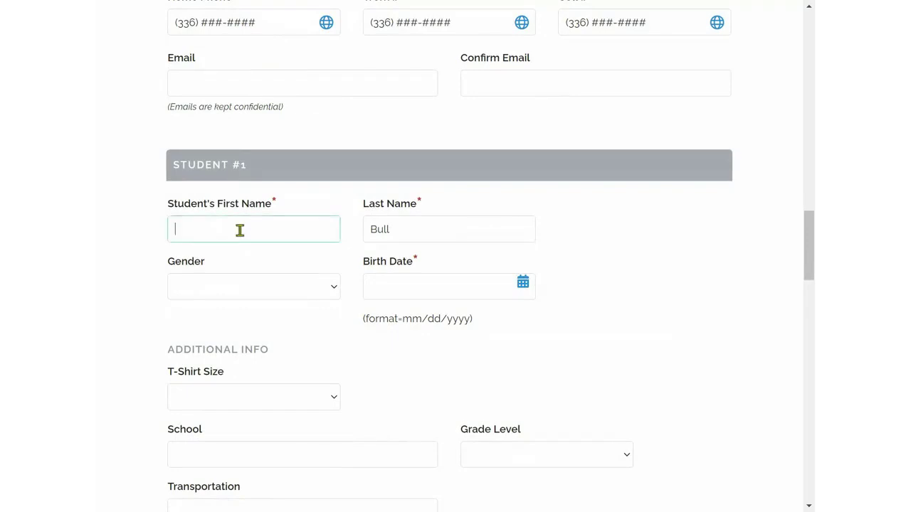
pyautogui.write('Sally')
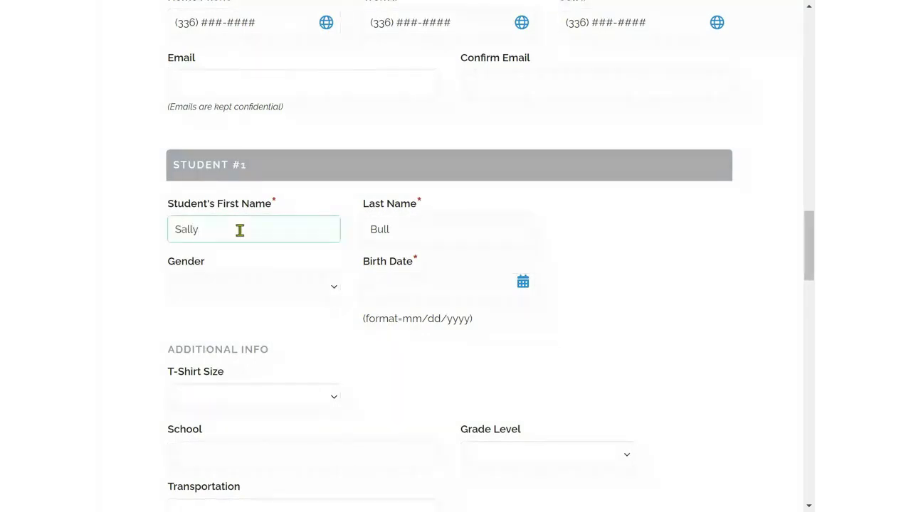
# Pick Student #1's birth date from the calendar
pyautogui.click(523, 284)
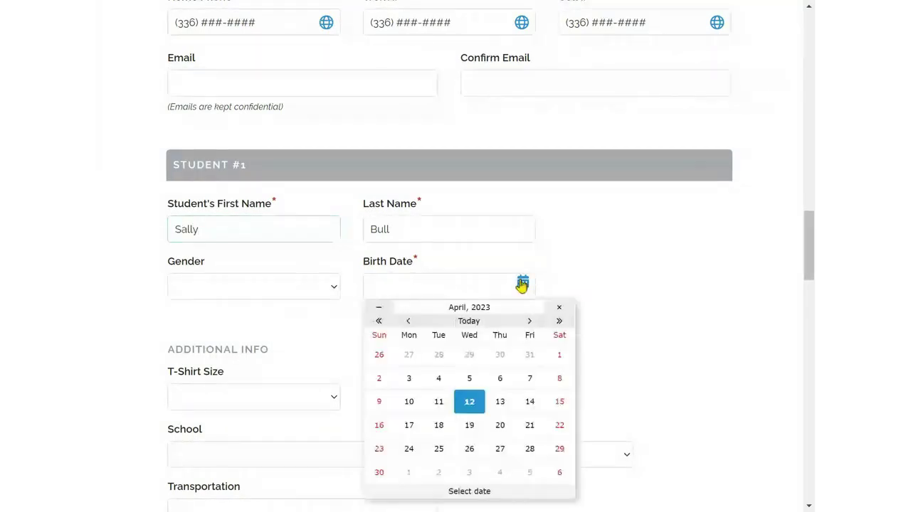
pyautogui.click(379, 326)
pyautogui.click(379, 326)
pyautogui.click(379, 326)
pyautogui.moveTo(379, 326); pyautogui.dragTo(377, 329)
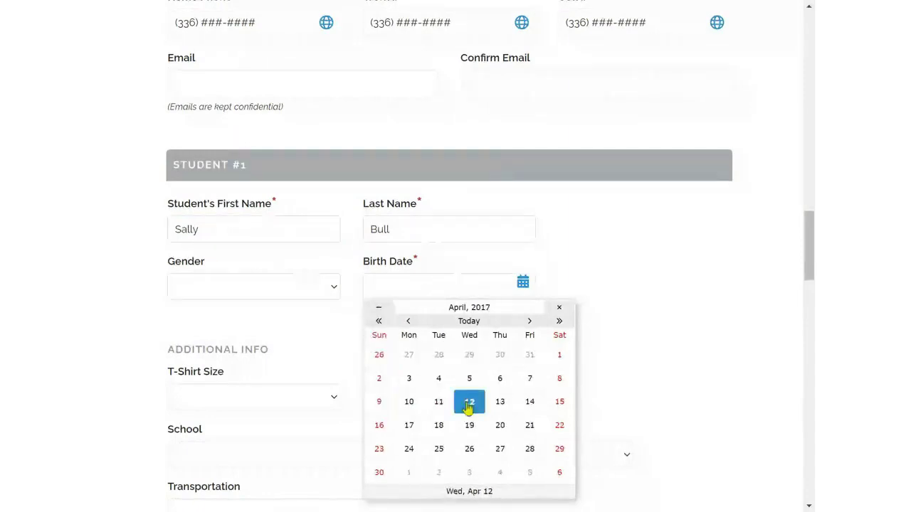
pyautogui.click(438, 402)
# Examine the student's additional info fields, the class enrollment section and the required policies
pyautogui.scroll(-3, 695, 351)
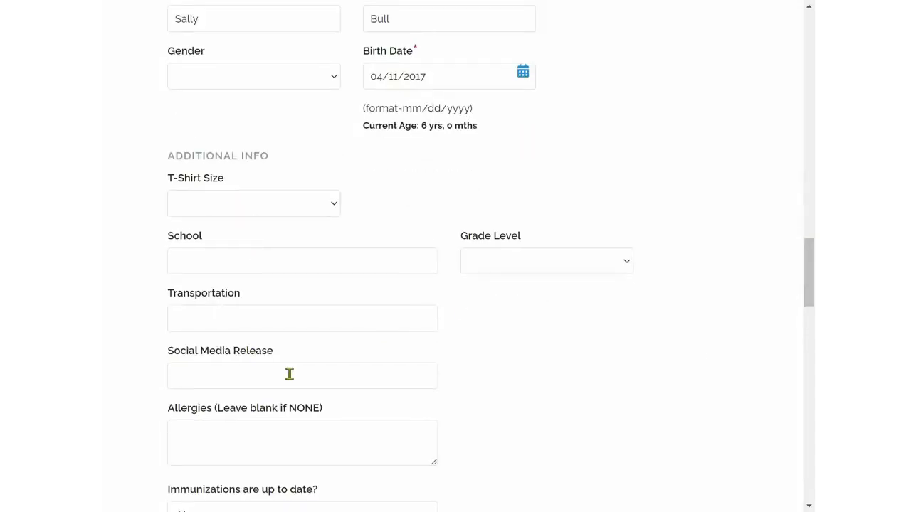
pyautogui.scroll(-3, 559, 373)
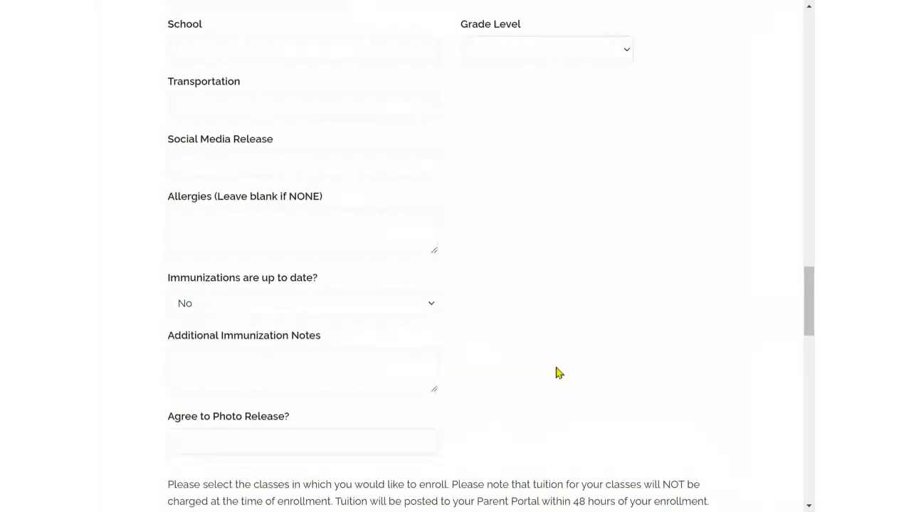
pyautogui.scroll(-2, 559, 373)
pyautogui.scroll(-2, 556, 366)
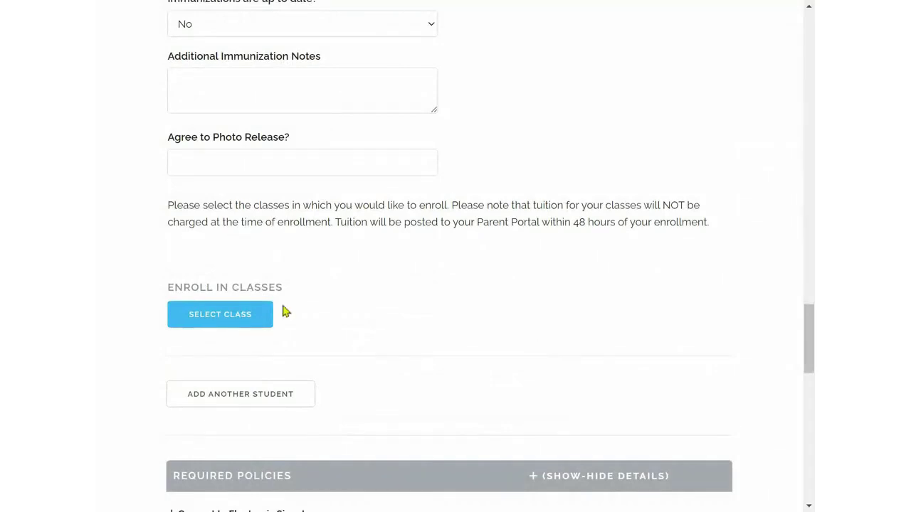
pyautogui.scroll(-4, 508, 326)
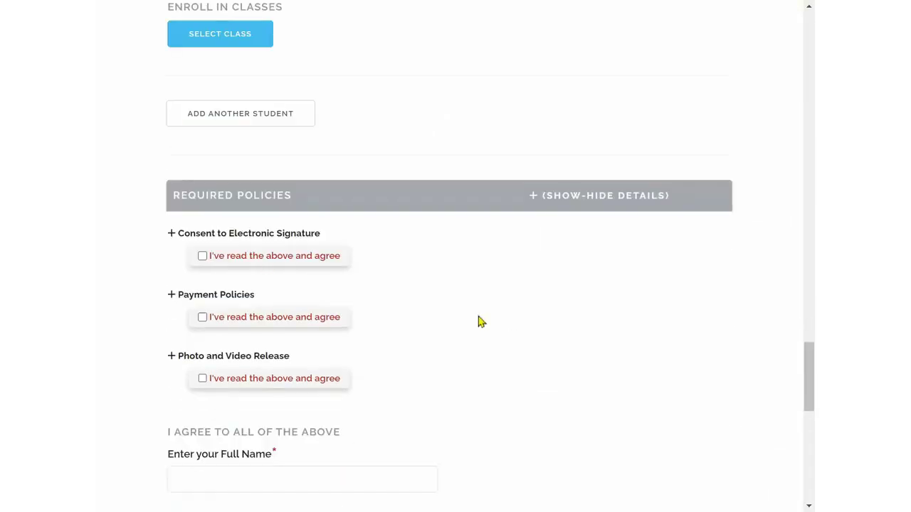
# Agree to the Consent to Electronic Signature, Payment Policies, and Photo and Video Release
pyautogui.click(202, 257)
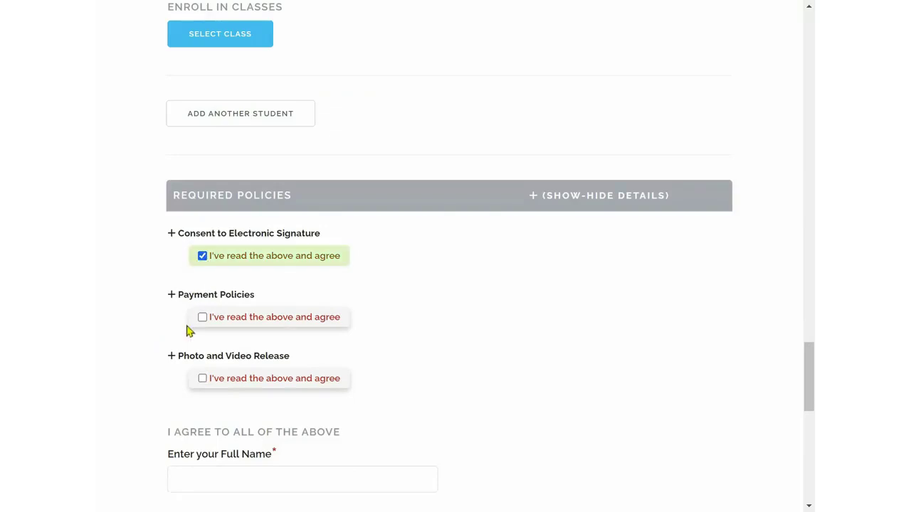
pyautogui.click(202, 317)
pyautogui.click(203, 378)
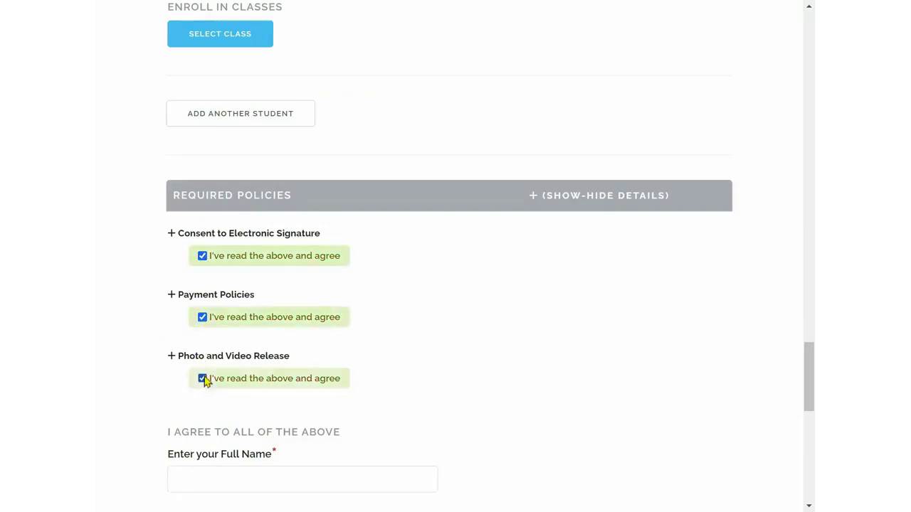
# Clear the agreement checkboxes of all three required policies
pyautogui.click(202, 256)
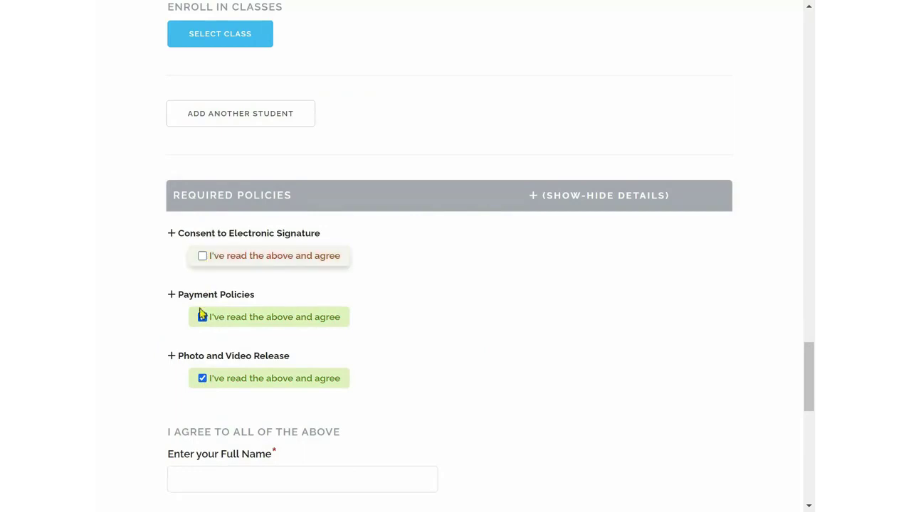
pyautogui.click(202, 317)
pyautogui.click(203, 378)
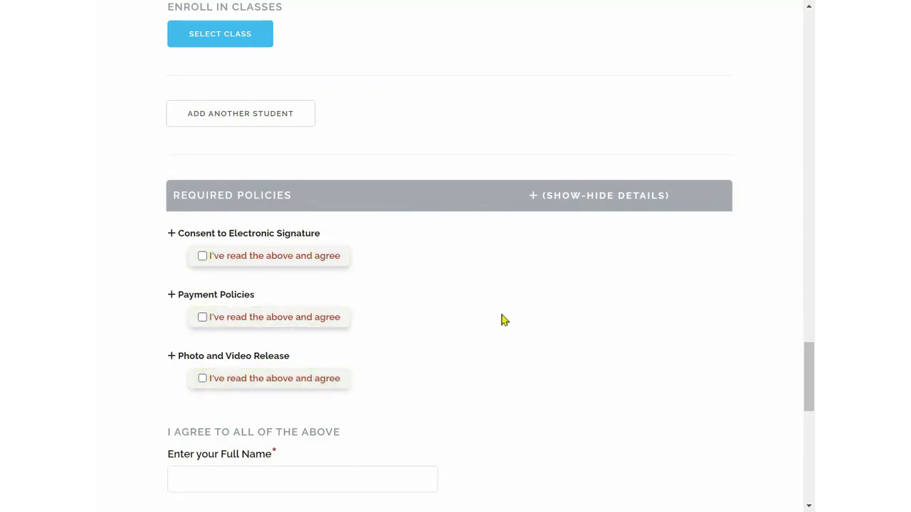
# Examine the class selection list's columns and its available filters, leaving the filters unapplied
pyautogui.scroll(2, 498, 313)
pyautogui.scroll(-2, 520, 405)
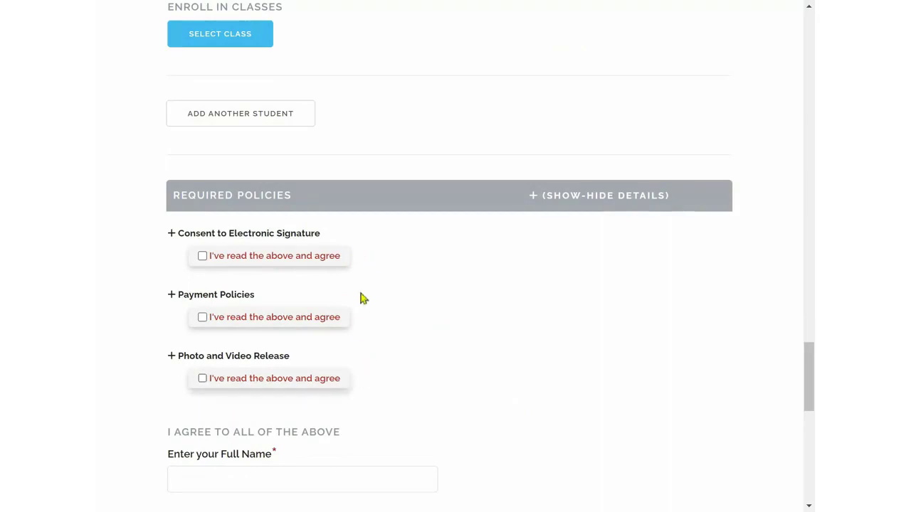
pyautogui.scroll(1, 447, 332)
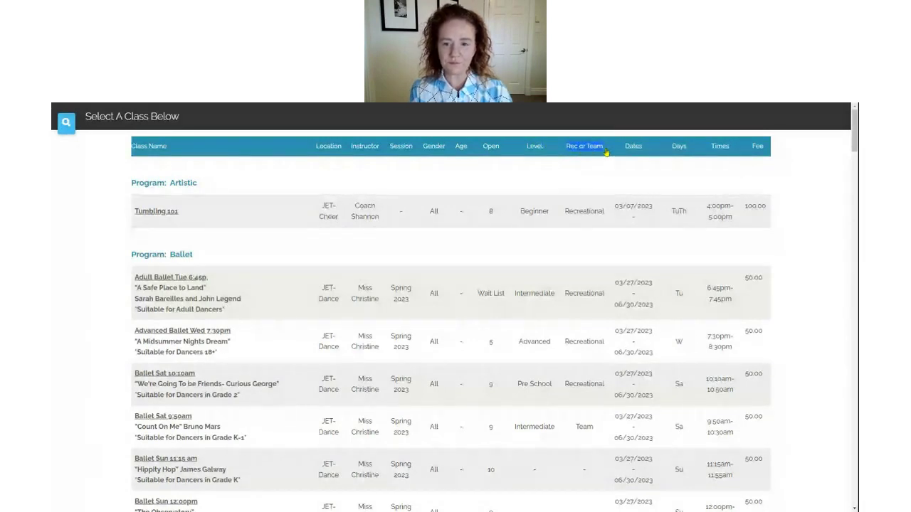
pyautogui.click(479, 147)
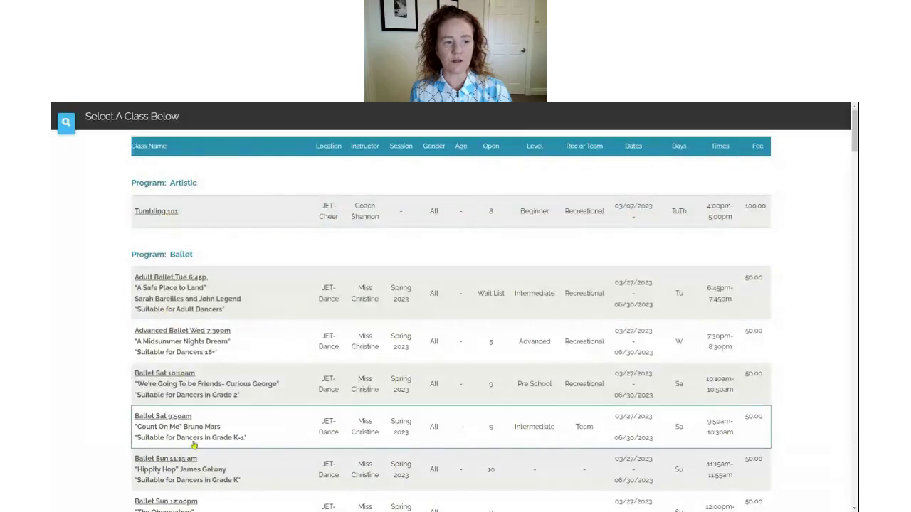
pyautogui.click(69, 127)
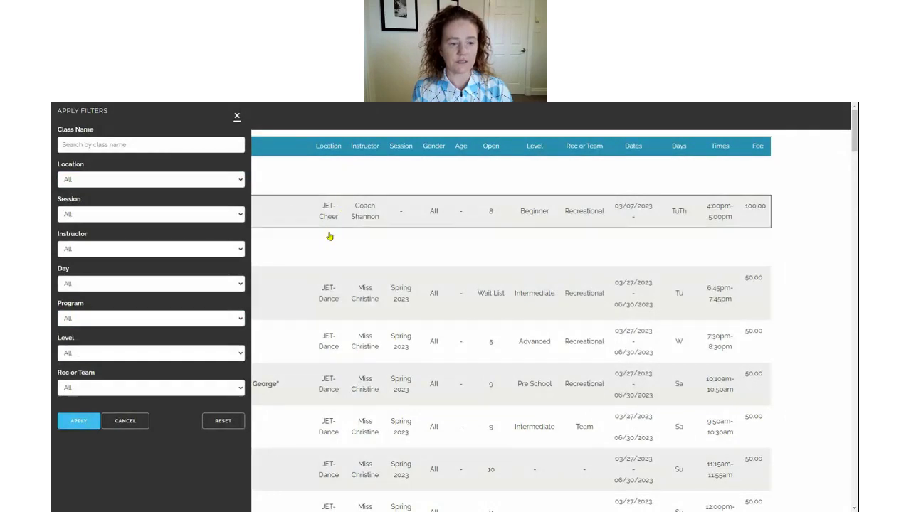
pyautogui.click(236, 116)
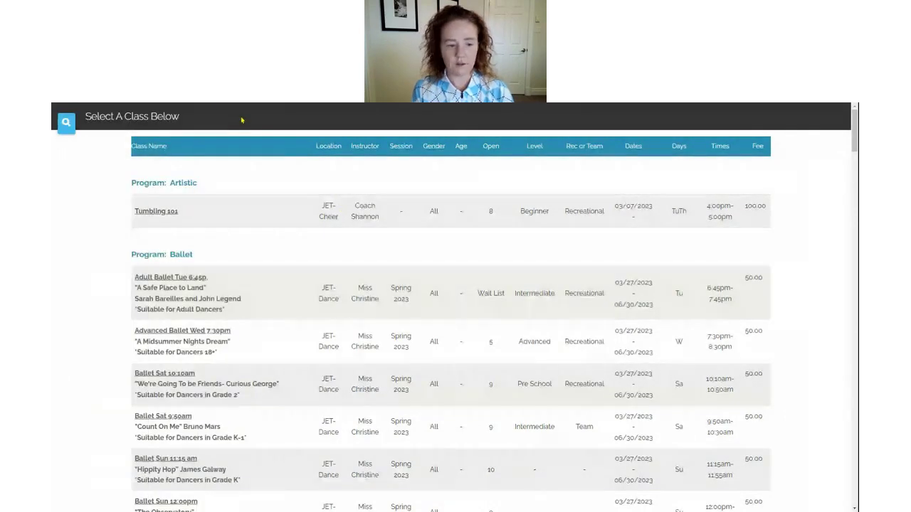